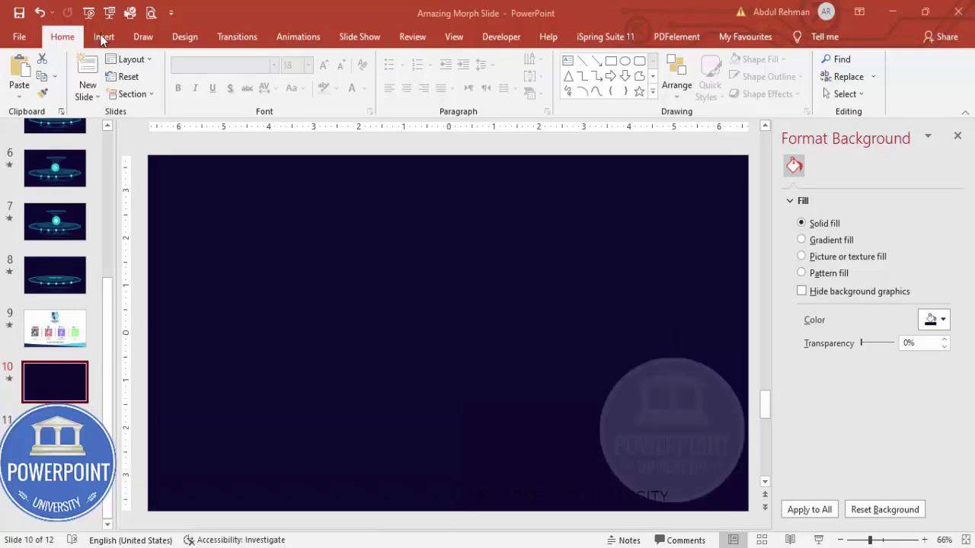
Step: Draw a wide, flat oval across the slide and centre it horizontally and vertically
{"action": "left_click", "coordinate": [103, 38]}
{"action": "left_click", "coordinate": [228, 84]}
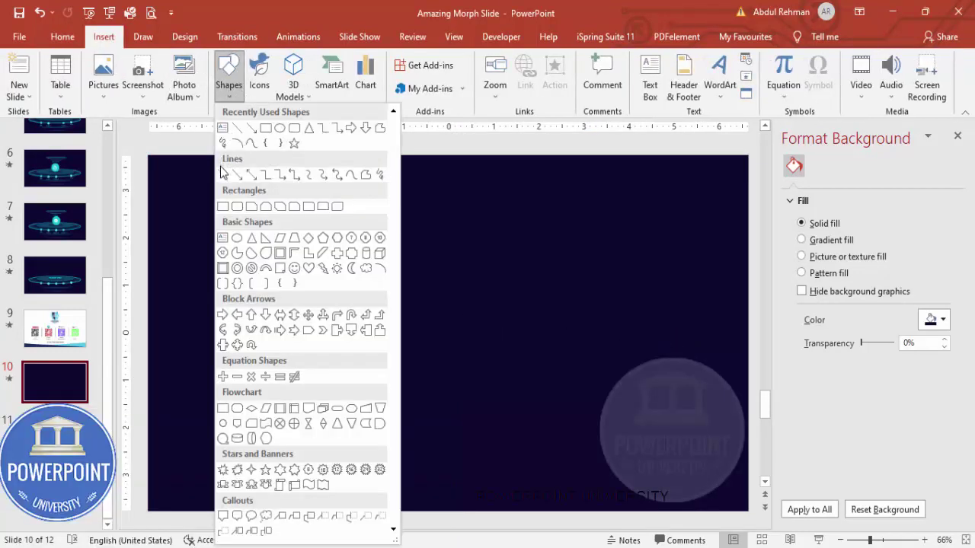
{"action": "left_click", "coordinate": [237, 239]}
{"action": "left_click_drag", "start_coordinate": [297, 309], "coordinate": [657, 380]}
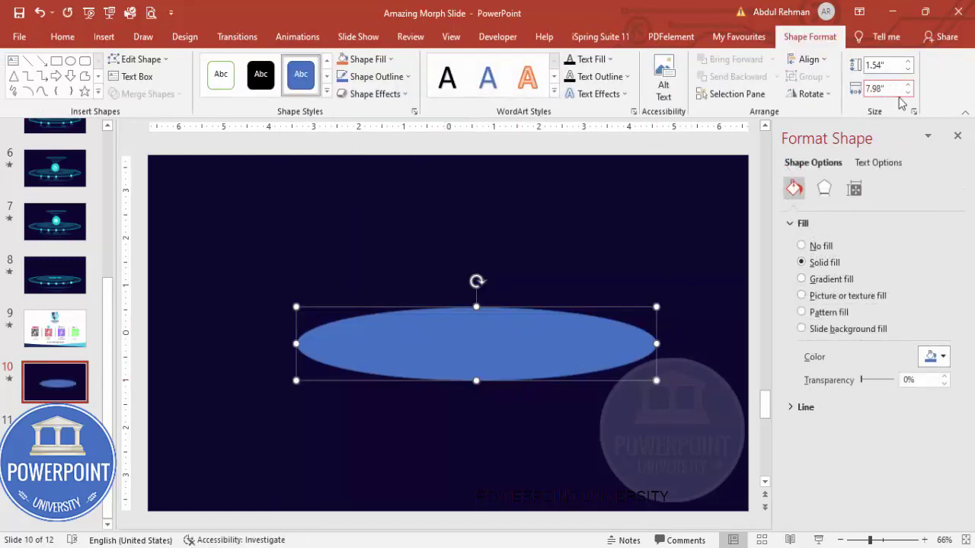
{"action": "left_click_drag", "start_coordinate": [480, 358], "coordinate": [463, 355]}
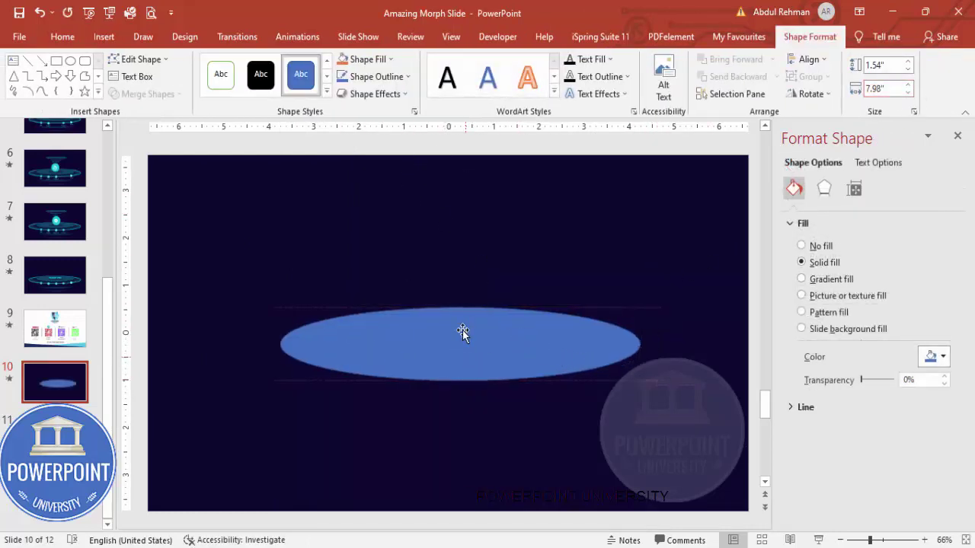
{"action": "left_click", "coordinate": [808, 59]}
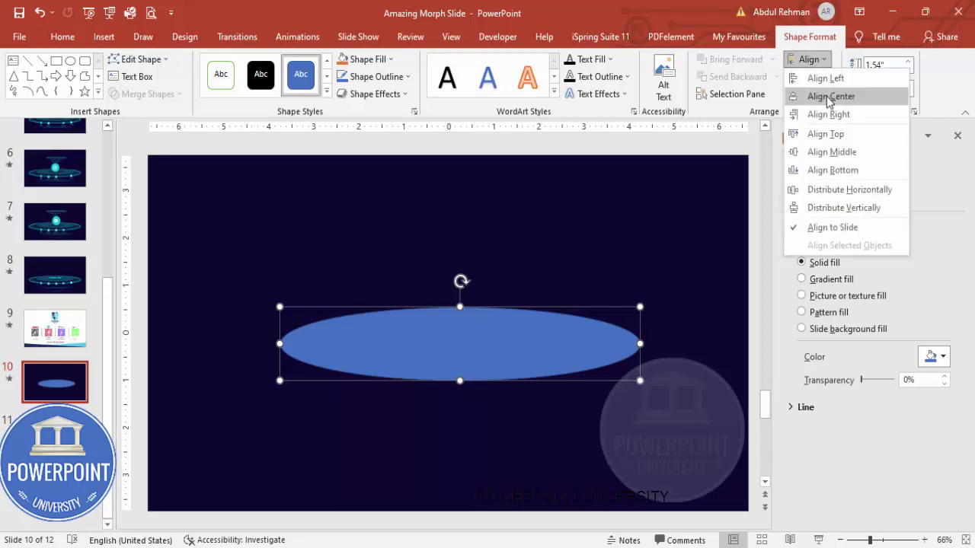
{"action": "left_click", "coordinate": [830, 96]}
{"action": "left_click", "coordinate": [808, 59]}
{"action": "left_click", "coordinate": [863, 151]}
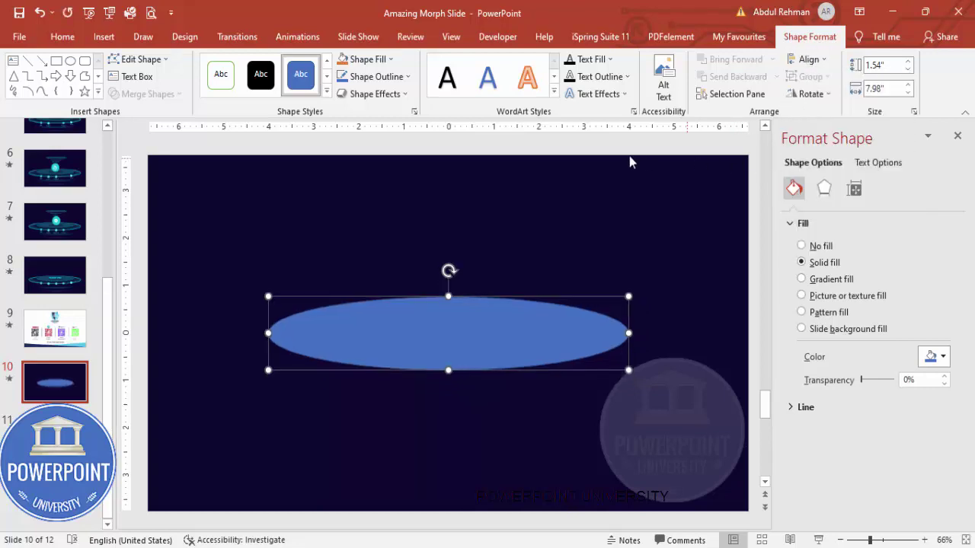
Step: Resize the oval to 1.43" tall by 8.29" wide and recentre it on the slide
{"action": "left_click_drag", "start_coordinate": [450, 296], "coordinate": [450, 301]}
{"action": "left_click_drag", "start_coordinate": [626, 335], "coordinate": [642, 335]}
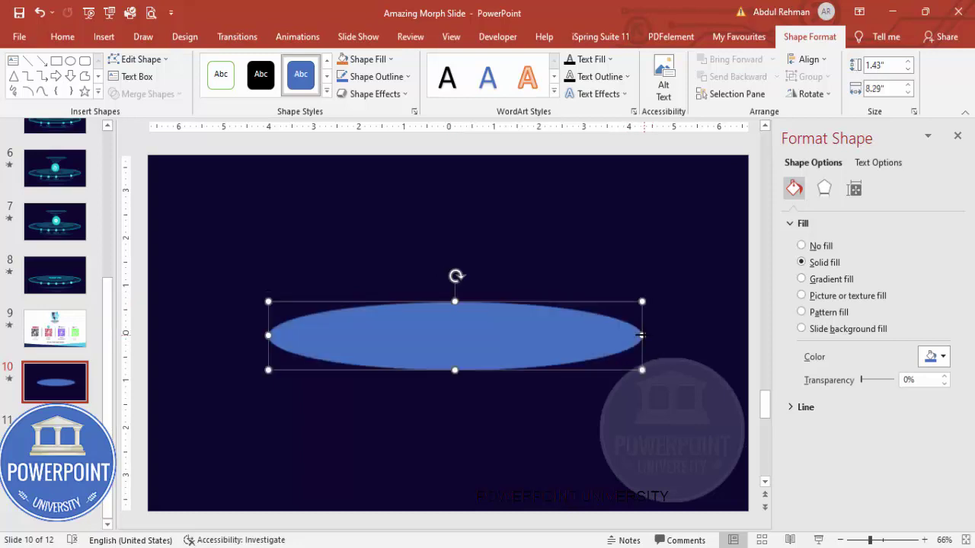
{"action": "left_click", "coordinate": [818, 66]}
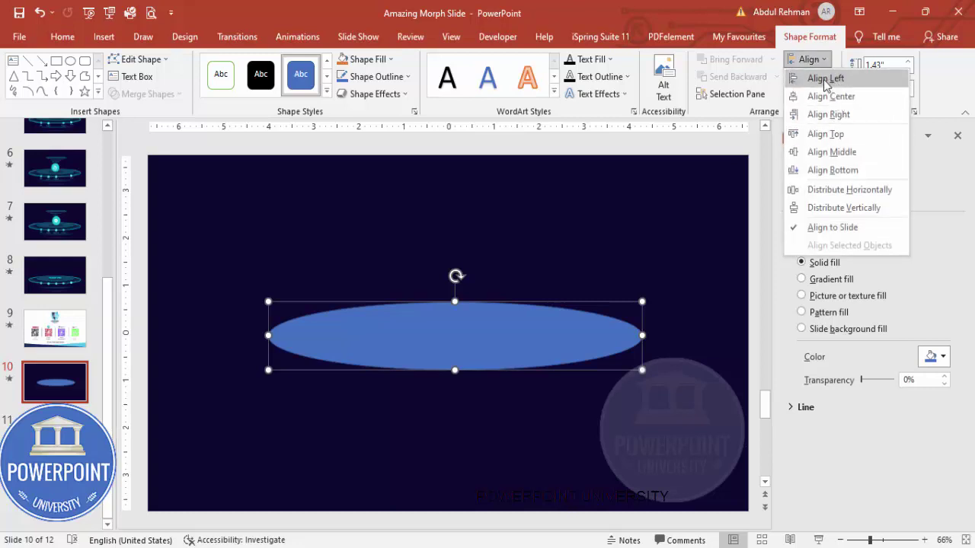
{"action": "left_click", "coordinate": [831, 96]}
{"action": "left_click", "coordinate": [807, 59]}
{"action": "left_click", "coordinate": [830, 151]}
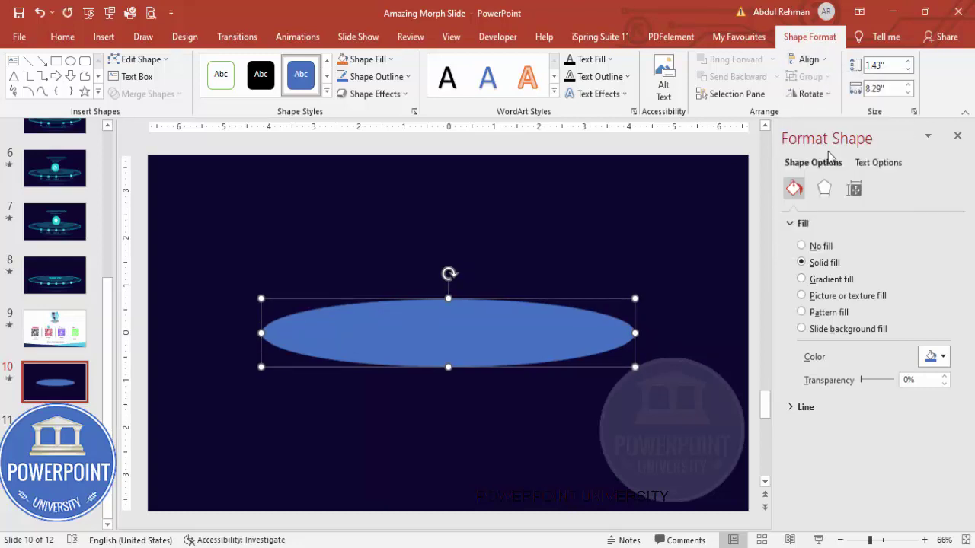
Step: Remove the oval's outline and fill it dark teal
{"action": "left_click", "coordinate": [386, 77]}
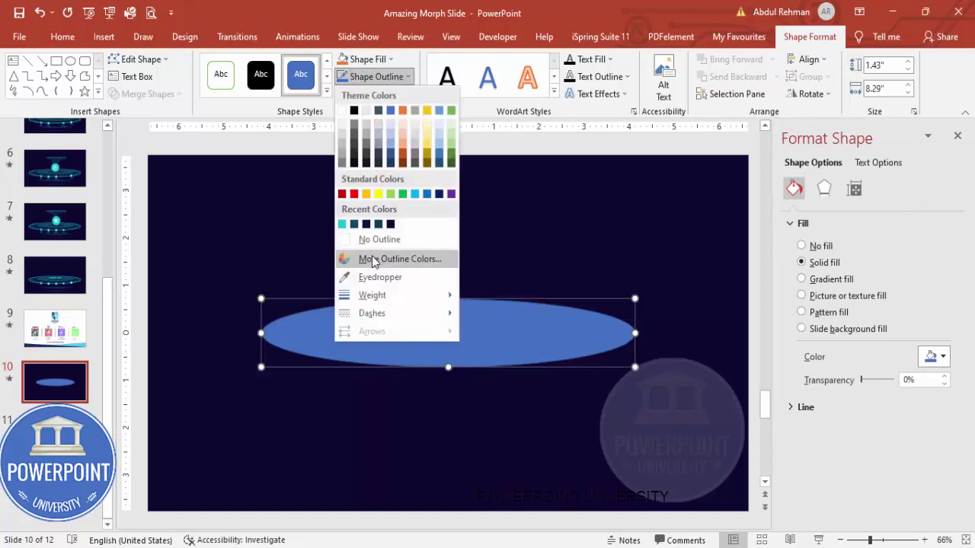
{"action": "left_click", "coordinate": [384, 240]}
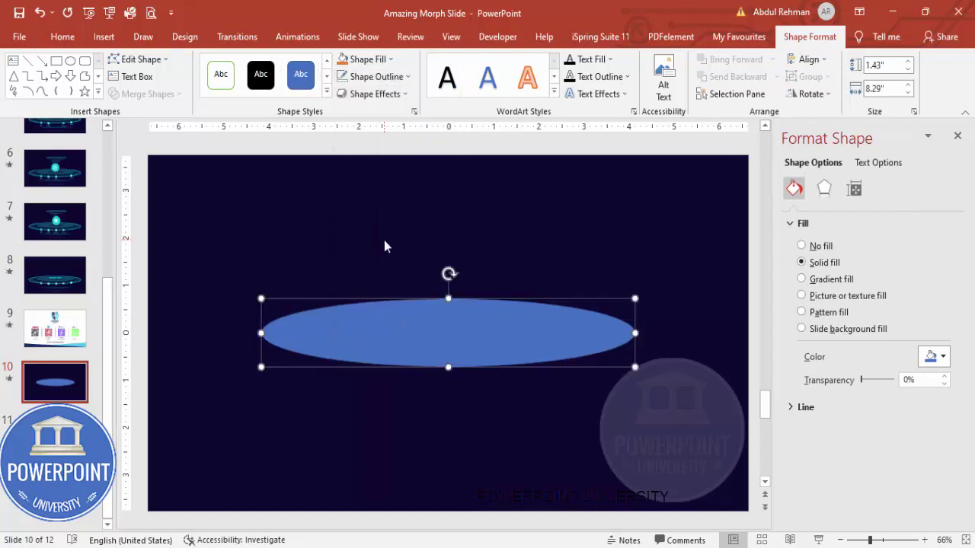
{"action": "left_click", "coordinate": [935, 357]}
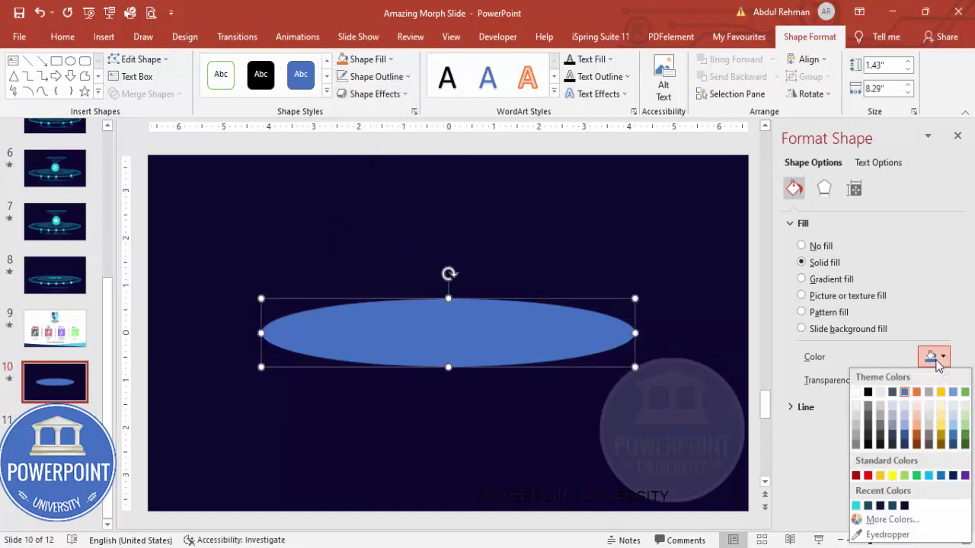
{"action": "left_click", "coordinate": [868, 506]}
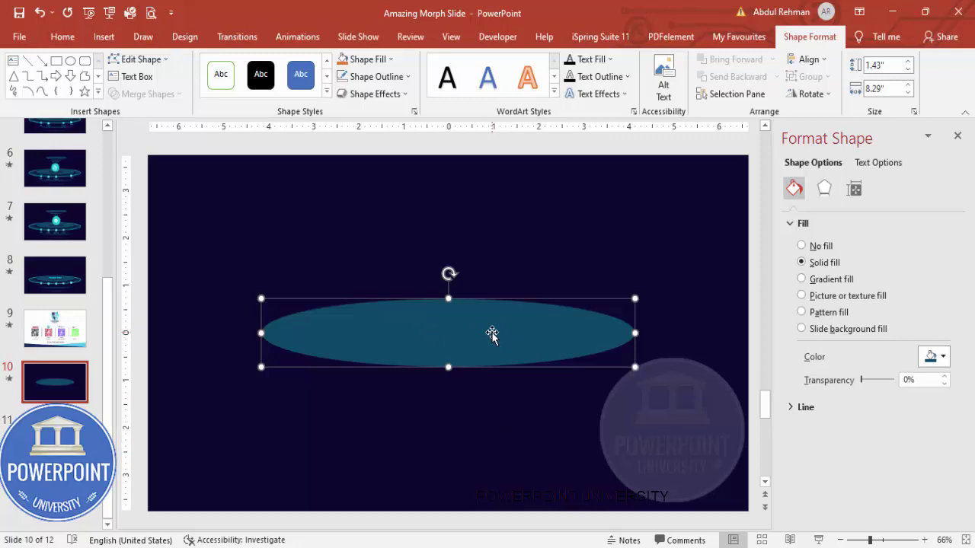
Step: Duplicate the oval, fill the copy Dark Blue and move it over the teal original
{"action": "left_click_drag", "start_coordinate": [492, 333], "coordinate": [521, 237]}
{"action": "left_click", "coordinate": [930, 358]}
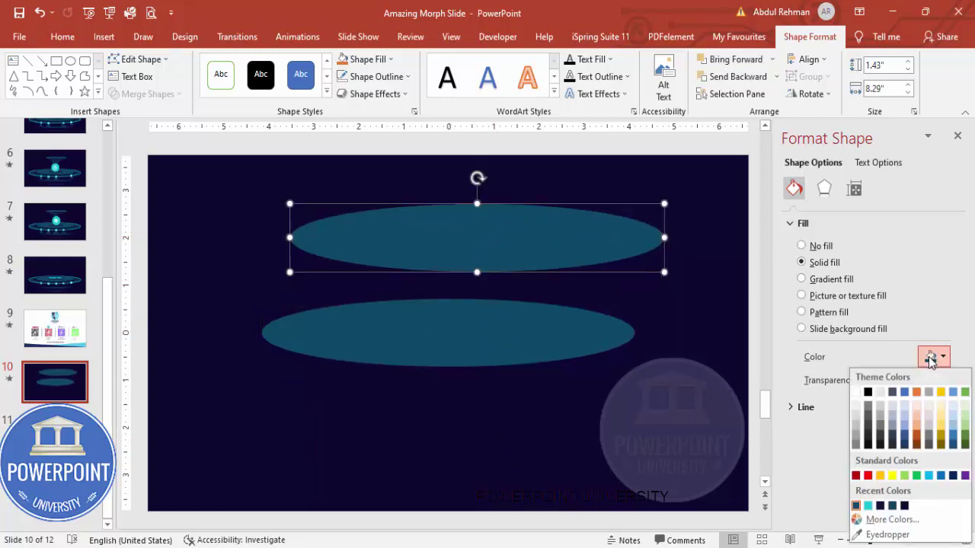
{"action": "left_click", "coordinate": [880, 506]}
{"action": "left_click_drag", "start_coordinate": [500, 246], "coordinate": [493, 323]}
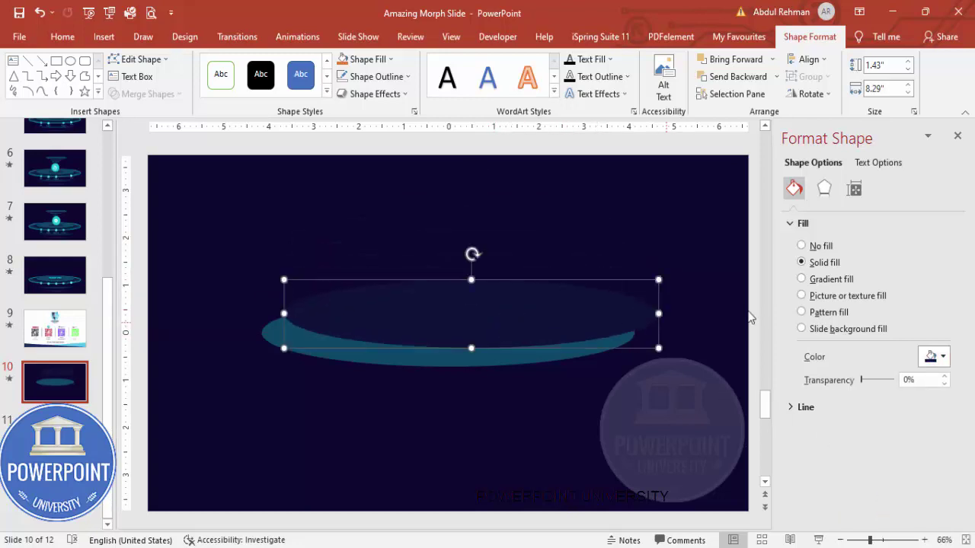
Step: Give the dark blue copy 28 pt soft edges and centre it within the teal oval
{"action": "left_click", "coordinate": [823, 192]}
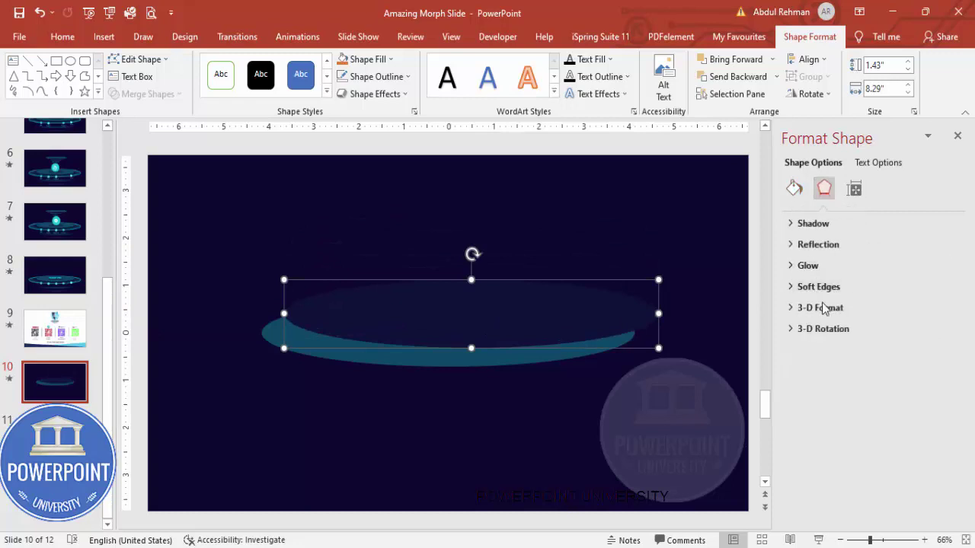
{"action": "left_click", "coordinate": [818, 287]}
{"action": "left_click", "coordinate": [946, 328]}
{"action": "left_click", "coordinate": [946, 328]}
{"action": "mouse_move", "coordinate": [482, 333]}
{"action": "left_mouse_down"}
{"action": "mouse_move", "coordinate": [466, 342]}
{"action": "mouse_move", "coordinate": [483, 332]}
{"action": "left_mouse_up"}
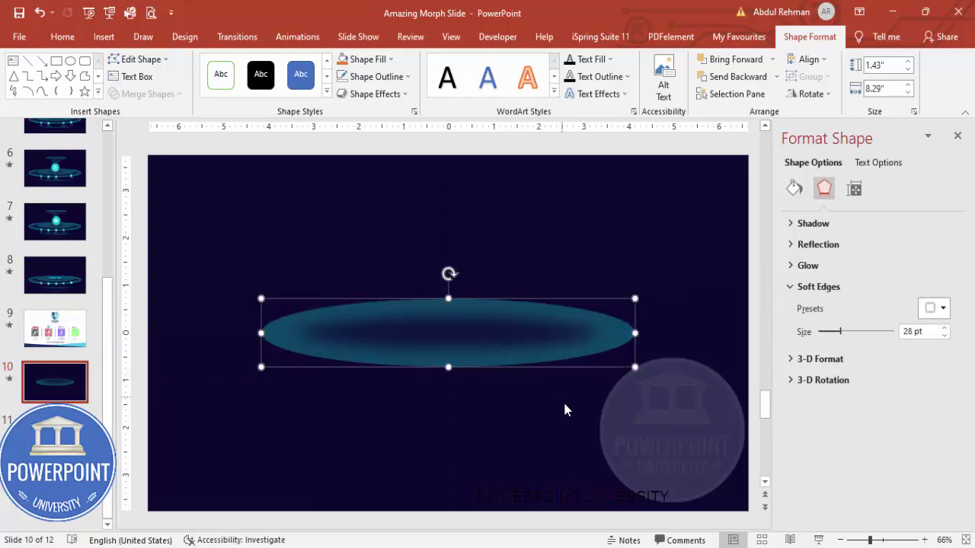
{"action": "left_click", "coordinate": [630, 414]}
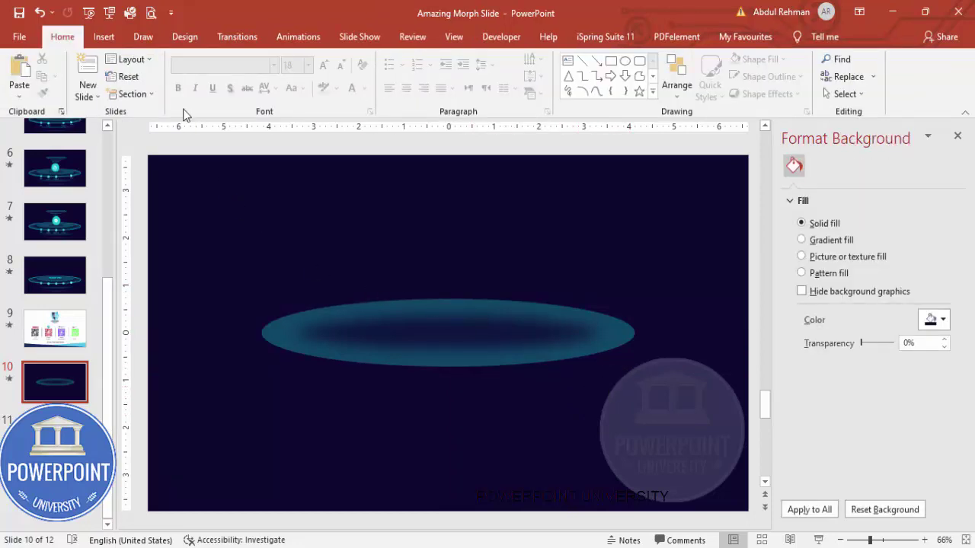
Step: Draw a larger outline-free oval around the platform and send it behind the glowing ellipse
{"action": "left_click", "coordinate": [103, 37]}
{"action": "left_click", "coordinate": [228, 80]}
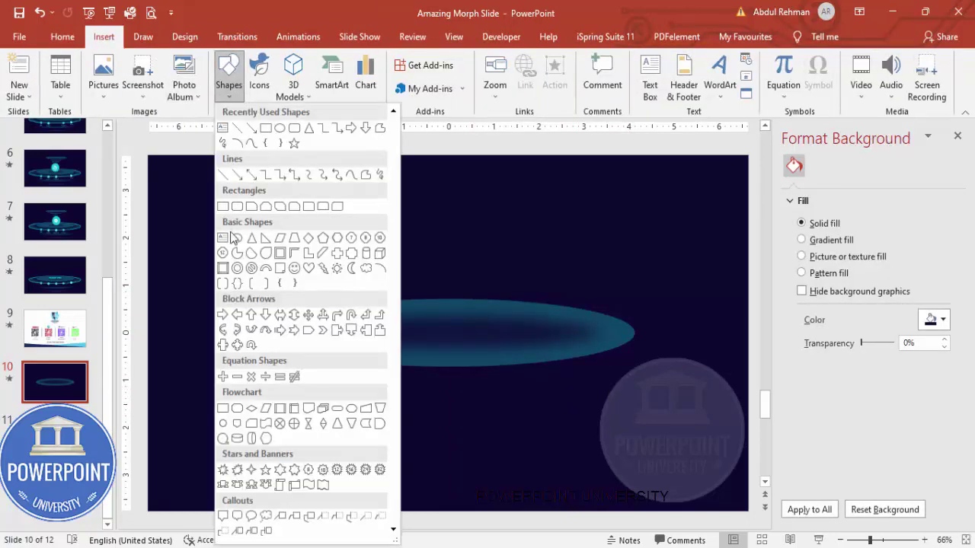
{"action": "left_click", "coordinate": [237, 237]}
{"action": "left_click_drag", "start_coordinate": [181, 291], "coordinate": [706, 416]}
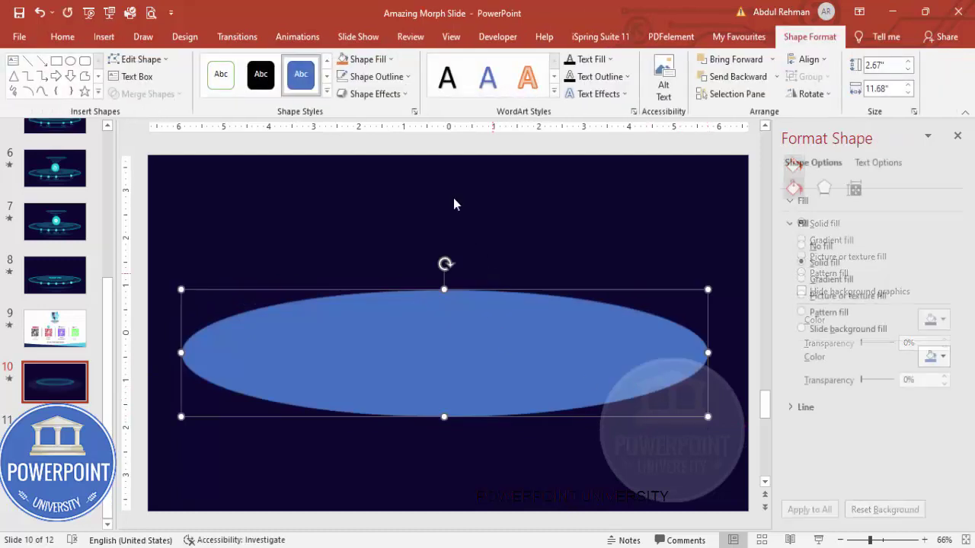
{"action": "left_click", "coordinate": [376, 76]}
{"action": "left_click", "coordinate": [389, 240]}
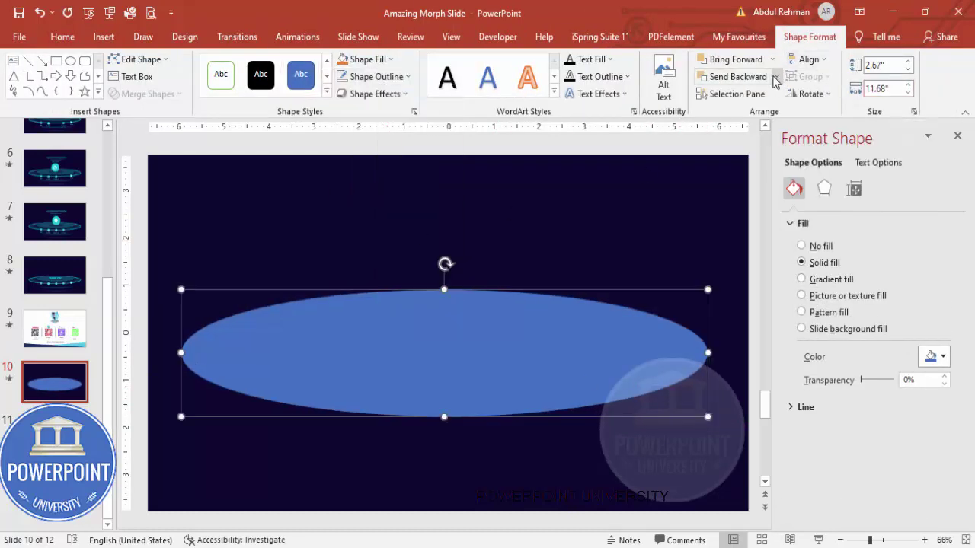
{"action": "left_click", "coordinate": [598, 183]}
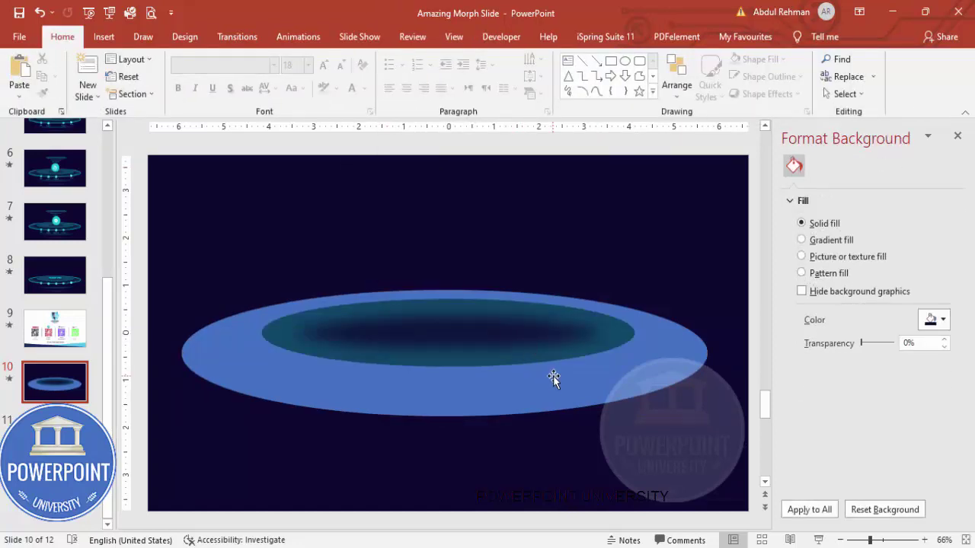
{"action": "left_click", "coordinate": [557, 384]}
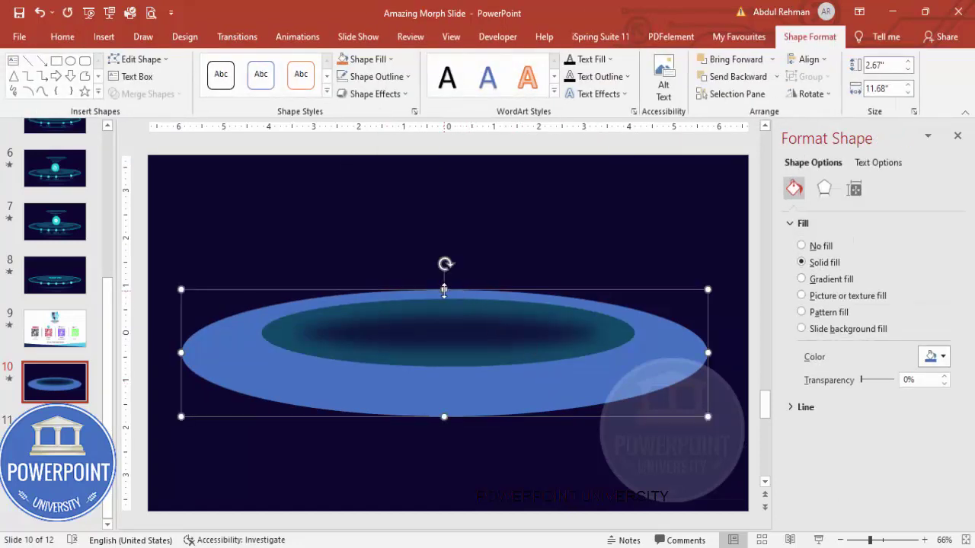
Step: Shorten the large oval, centre it horizontally and fill it teal
{"action": "left_click_drag", "start_coordinate": [444, 290], "coordinate": [444, 288]}
{"action": "left_click_drag", "start_coordinate": [443, 416], "coordinate": [444, 406]}
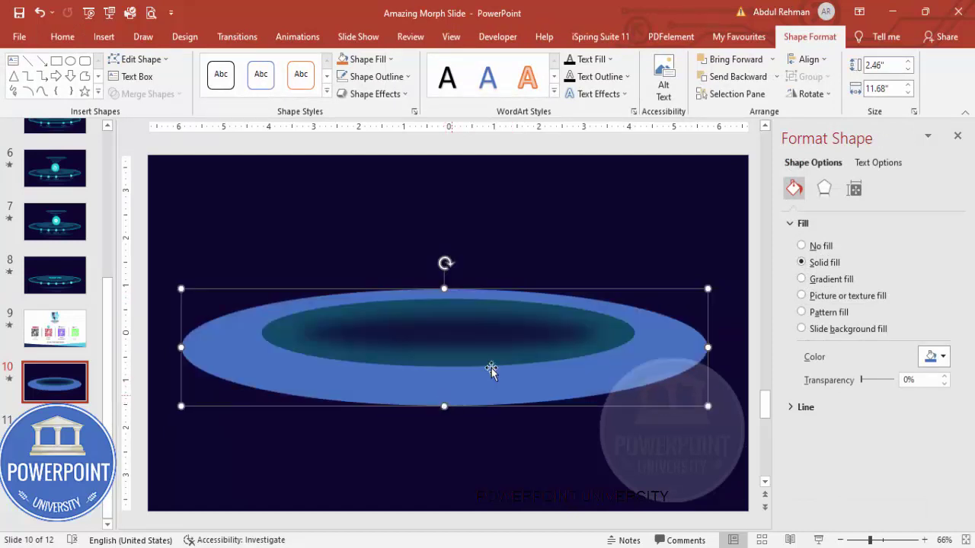
{"action": "left_click", "coordinate": [809, 60]}
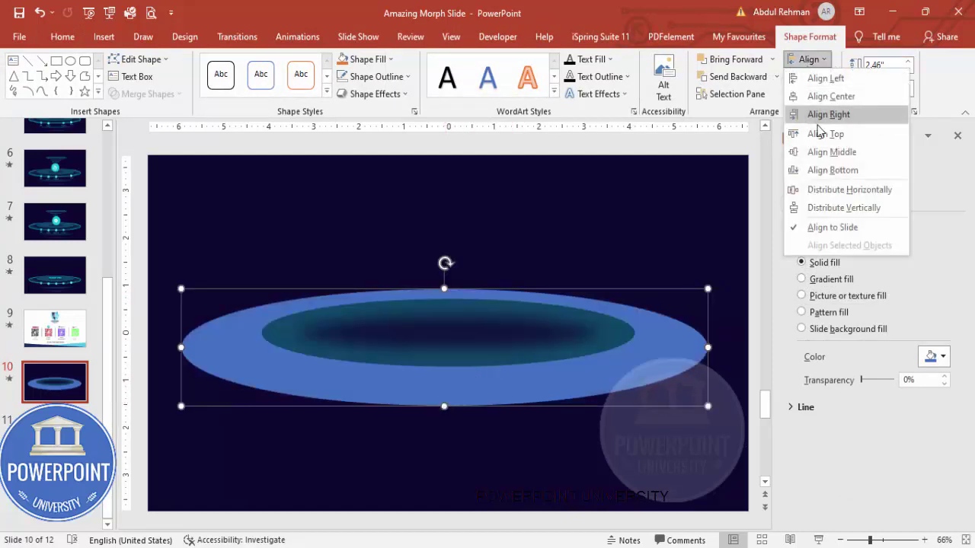
{"action": "left_click", "coordinate": [845, 100]}
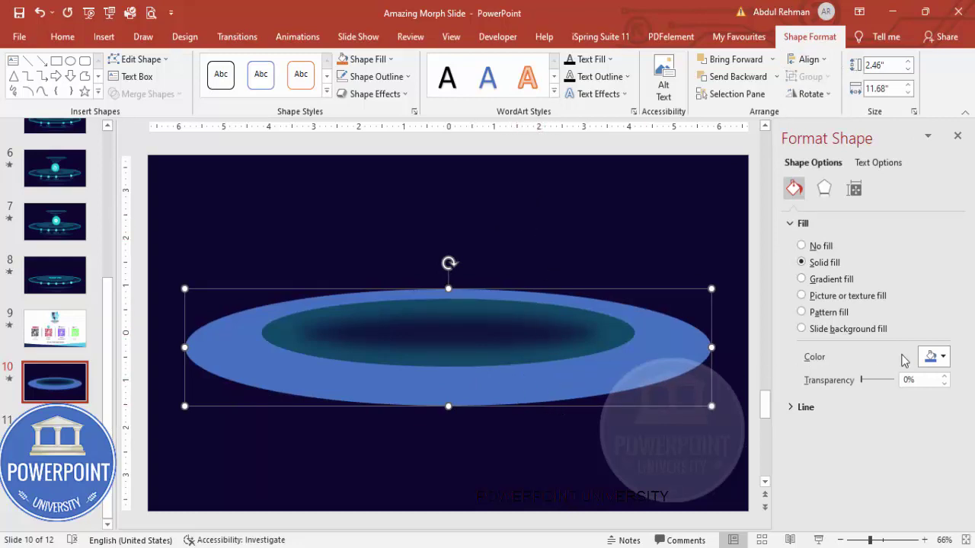
{"action": "left_click", "coordinate": [932, 357]}
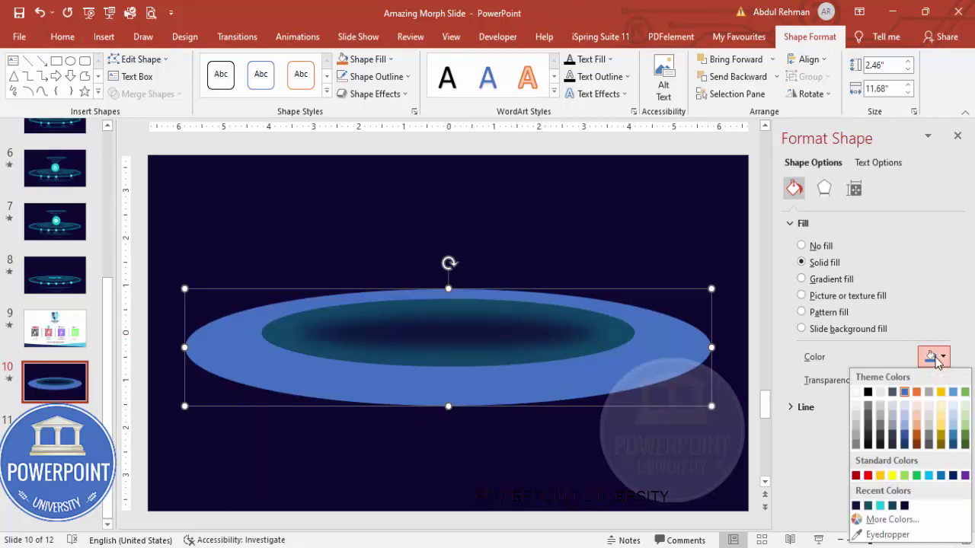
{"action": "left_click", "coordinate": [868, 506]}
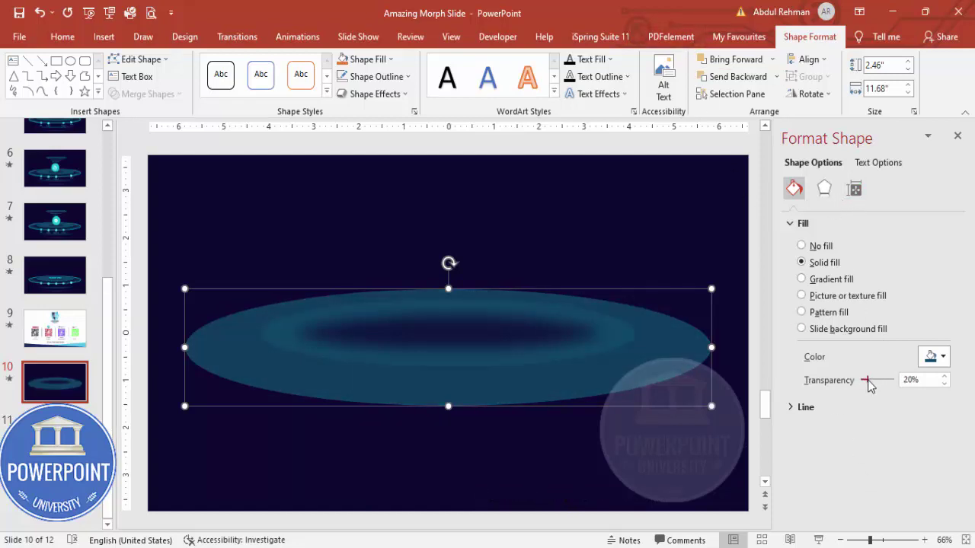
{"action": "left_click", "coordinate": [445, 335]}
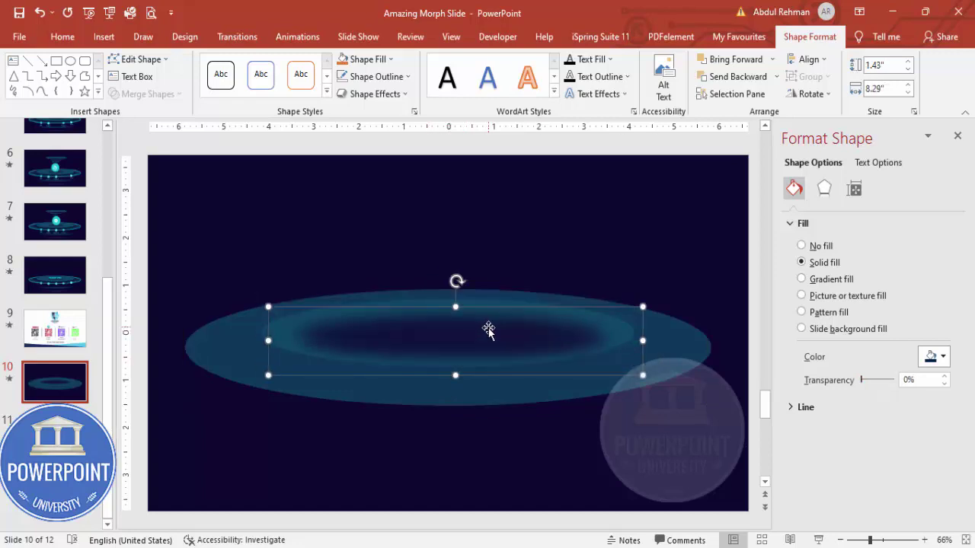
Step: Enlarge the soft-edged oval to 2.16" by 10.81", recentre it and send it backward
{"action": "left_click_drag", "start_coordinate": [486, 329], "coordinate": [473, 241]}
{"action": "left_click_drag", "start_coordinate": [621, 279], "coordinate": [721, 310]}
{"action": "left_click_drag", "start_coordinate": [599, 260], "coordinate": [561, 348]}
{"action": "left_click_drag", "start_coordinate": [691, 394], "coordinate": [694, 395]}
{"action": "left_click_drag", "start_coordinate": [220, 396], "coordinate": [218, 396]}
{"action": "left_click_drag", "start_coordinate": [461, 334], "coordinate": [496, 330]}
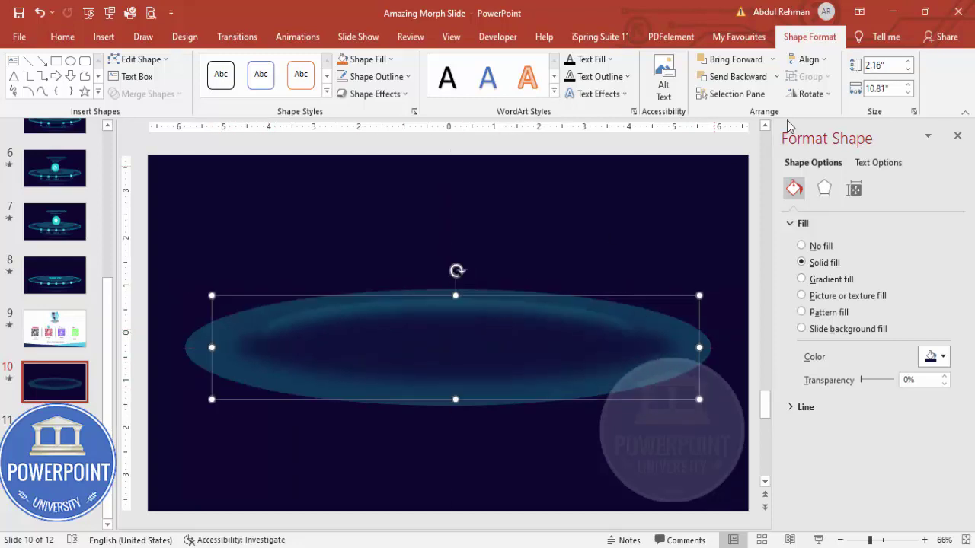
{"action": "left_click", "coordinate": [744, 79]}
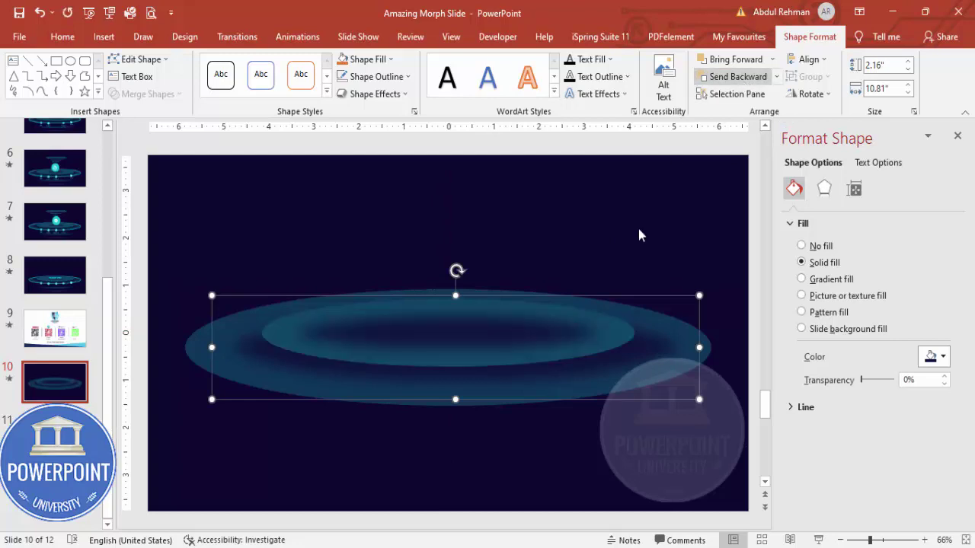
{"action": "left_click_drag", "start_coordinate": [631, 354], "coordinate": [634, 349]}
{"action": "left_click", "coordinate": [552, 444]}
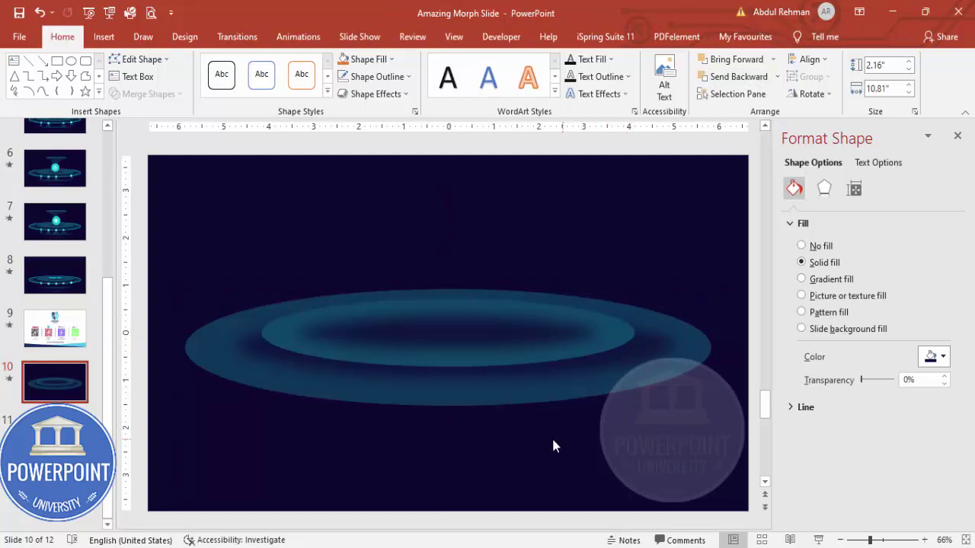
Step: Copy the outer teal halo oval upward and narrow the copy to 11.14" wide
{"action": "left_click", "coordinate": [457, 390]}
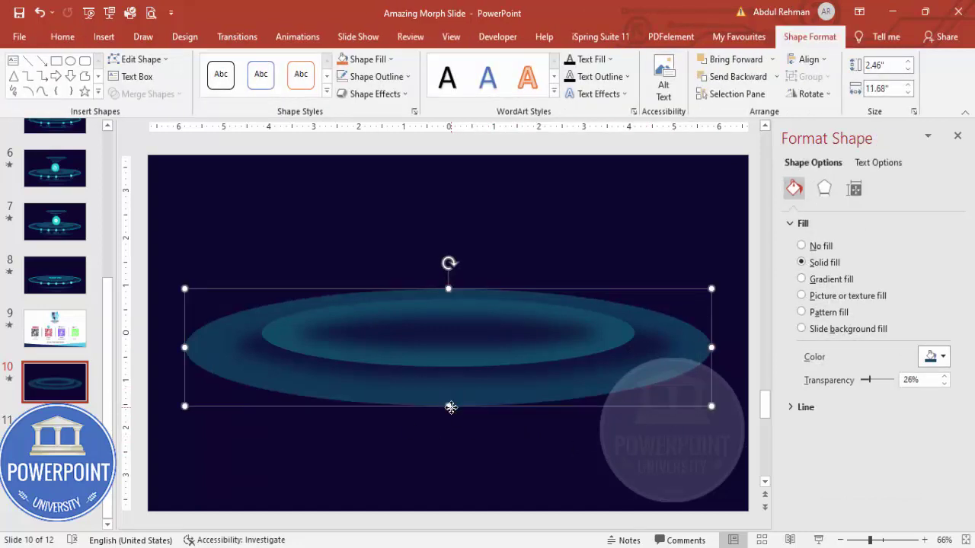
{"action": "left_click_drag", "start_coordinate": [500, 394], "coordinate": [511, 315]}
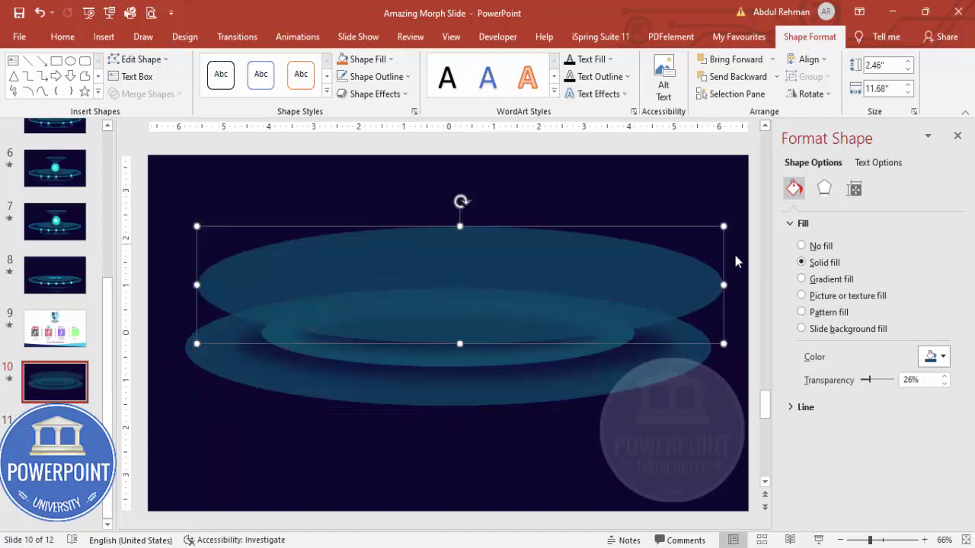
{"action": "left_click_drag", "start_coordinate": [726, 283], "coordinate": [702, 284]}
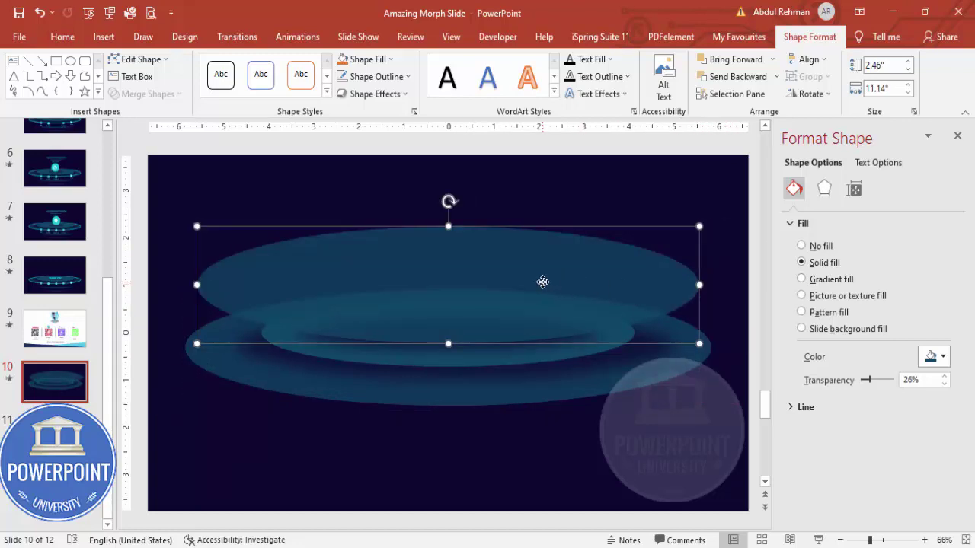
{"action": "left_click_drag", "start_coordinate": [542, 281], "coordinate": [549, 281]}
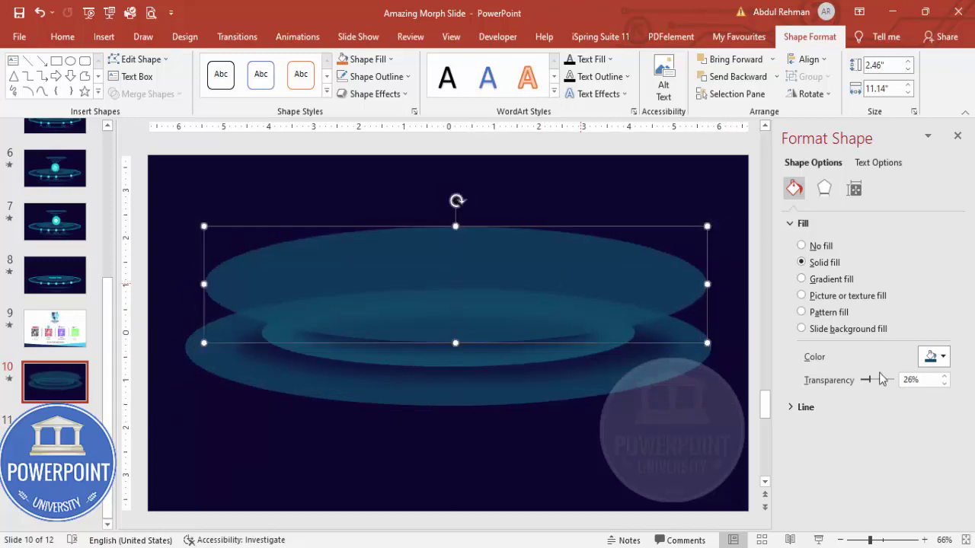
Step: Fill the copy with a two-stop gradient: dark navy left stop, teal right stop
{"action": "left_click", "coordinate": [826, 282]}
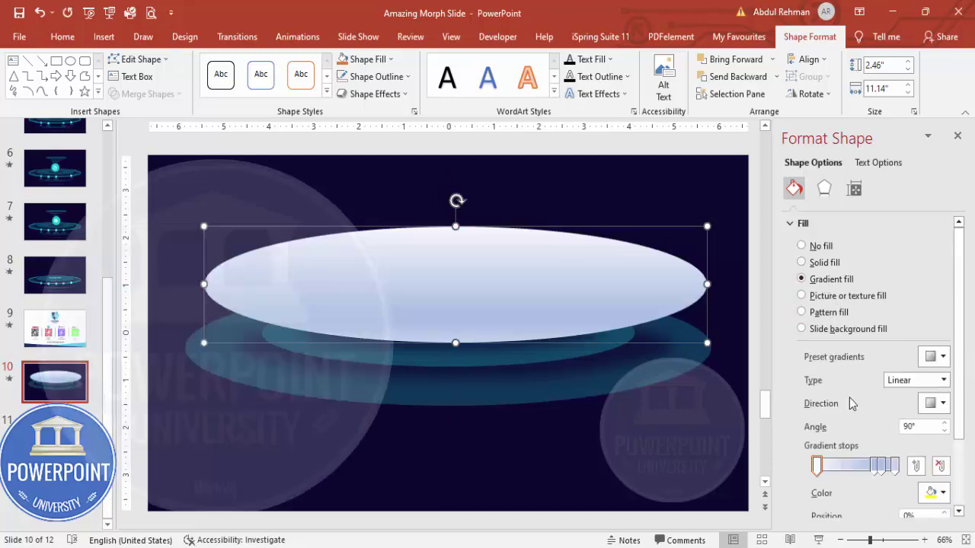
{"action": "left_click", "coordinate": [939, 466]}
{"action": "left_click", "coordinate": [938, 466]}
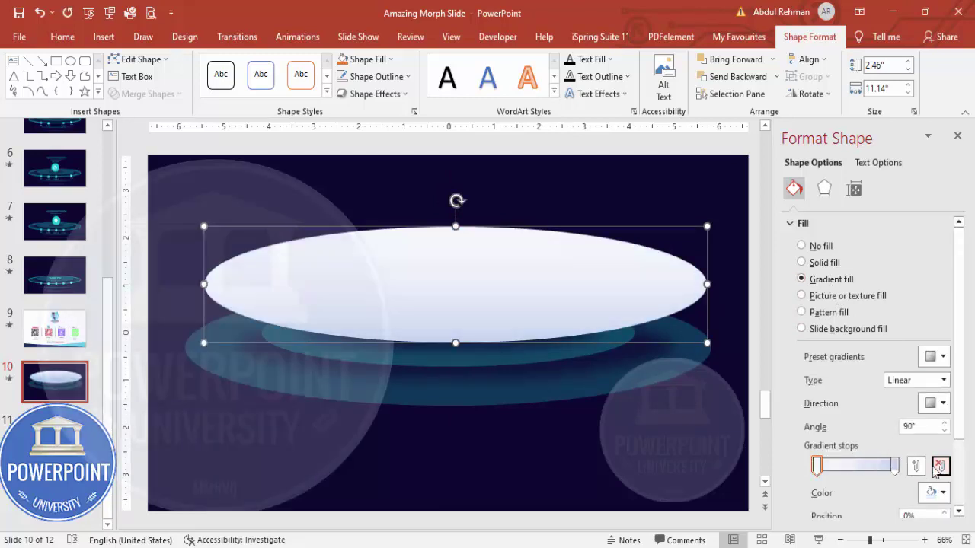
{"action": "left_click", "coordinate": [822, 466]}
{"action": "left_click", "coordinate": [935, 492]}
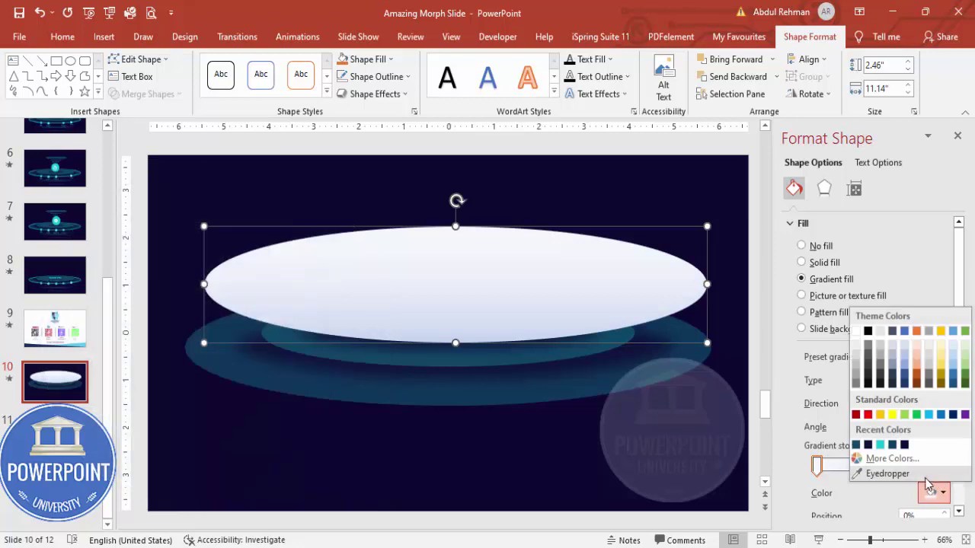
{"action": "left_click", "coordinate": [904, 445]}
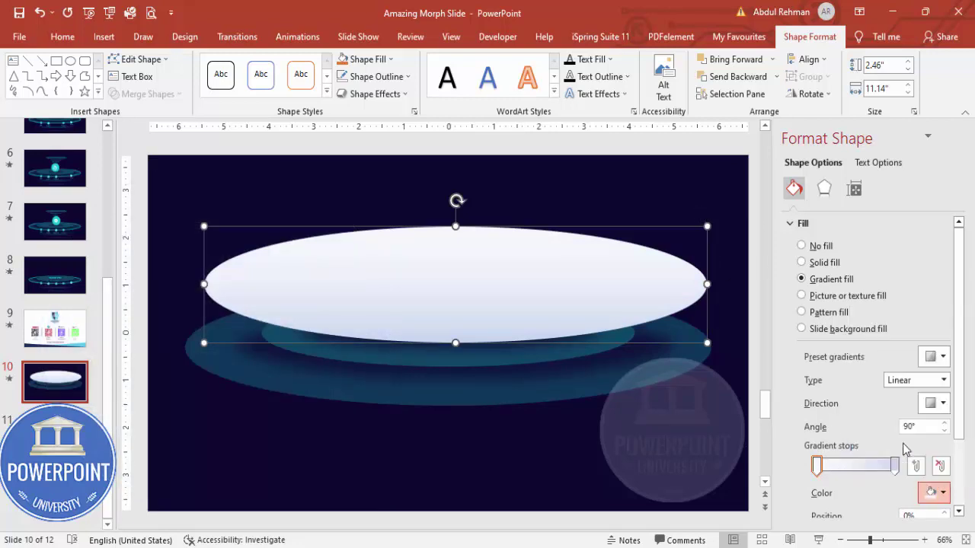
{"action": "left_click", "coordinate": [894, 465]}
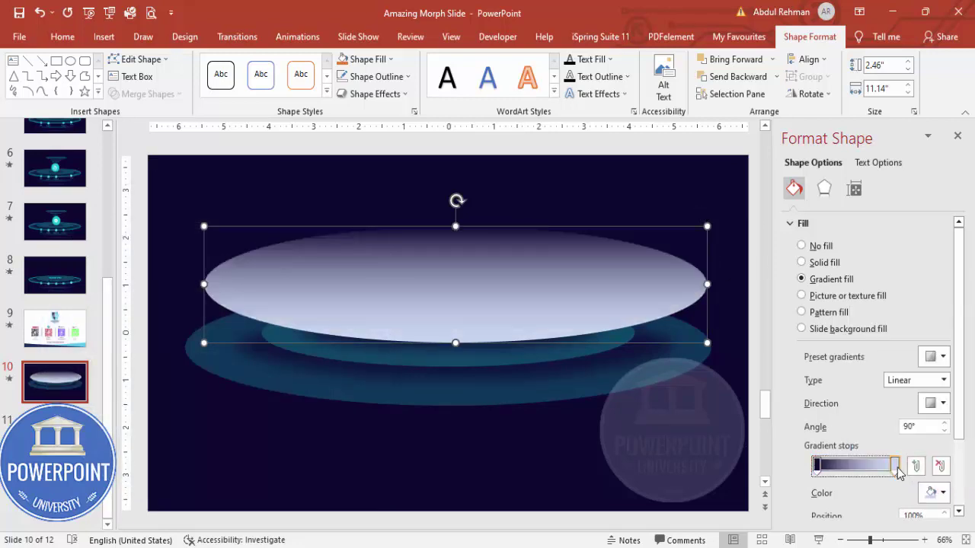
{"action": "left_click", "coordinate": [933, 492]}
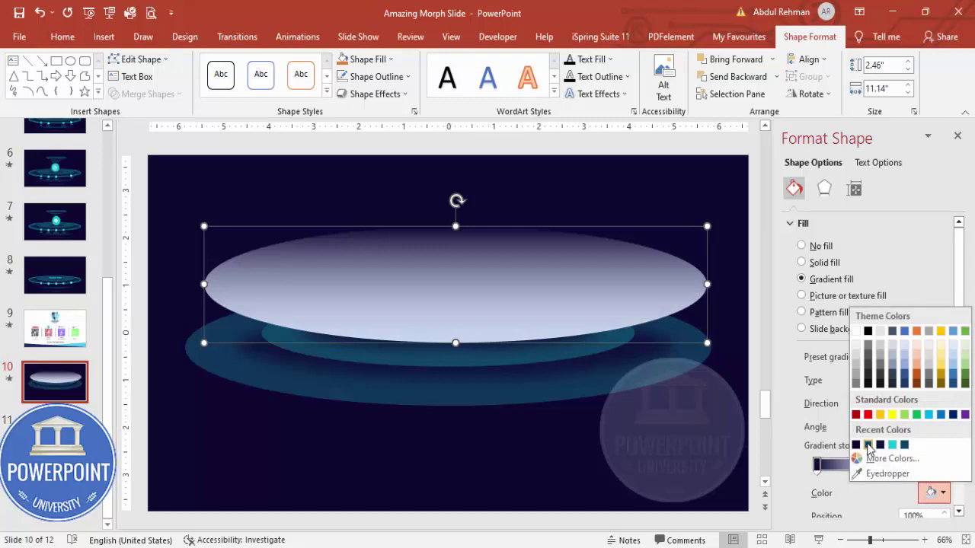
{"action": "left_click", "coordinate": [868, 444]}
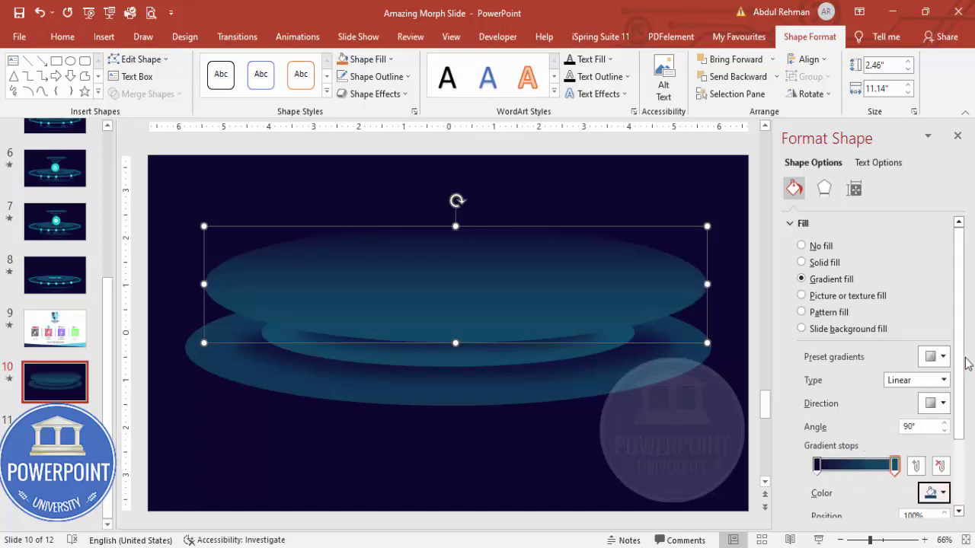
{"action": "scroll", "coordinate": [966, 381], "scroll_direction": "down", "scroll_amount": 1}
Step: Set the gradient stop to 70%, move the oval below the platform and send it to back
{"action": "left_click_drag", "start_coordinate": [819, 425], "coordinate": [866, 424]}
{"action": "left_click_drag", "start_coordinate": [520, 321], "coordinate": [513, 437]}
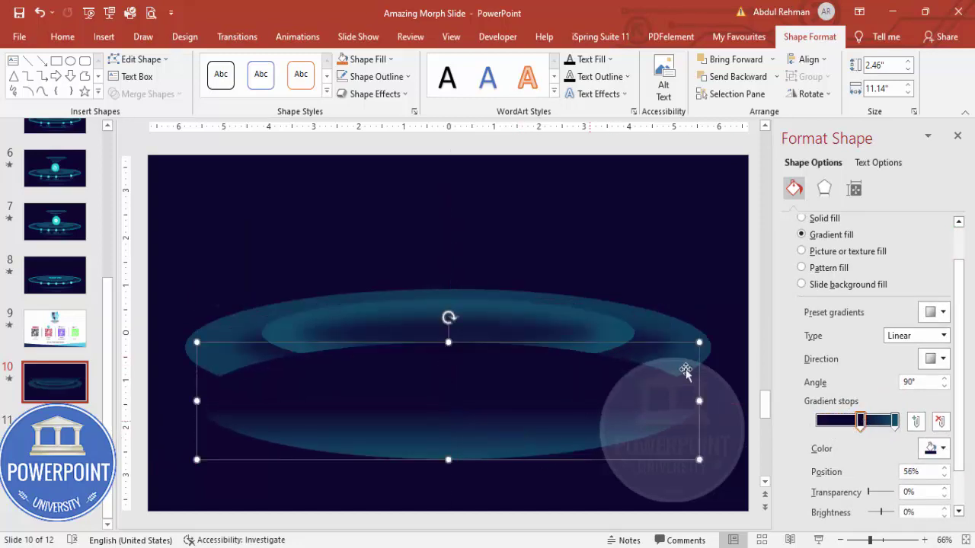
{"action": "left_click", "coordinate": [776, 76]}
{"action": "left_click", "coordinate": [754, 116]}
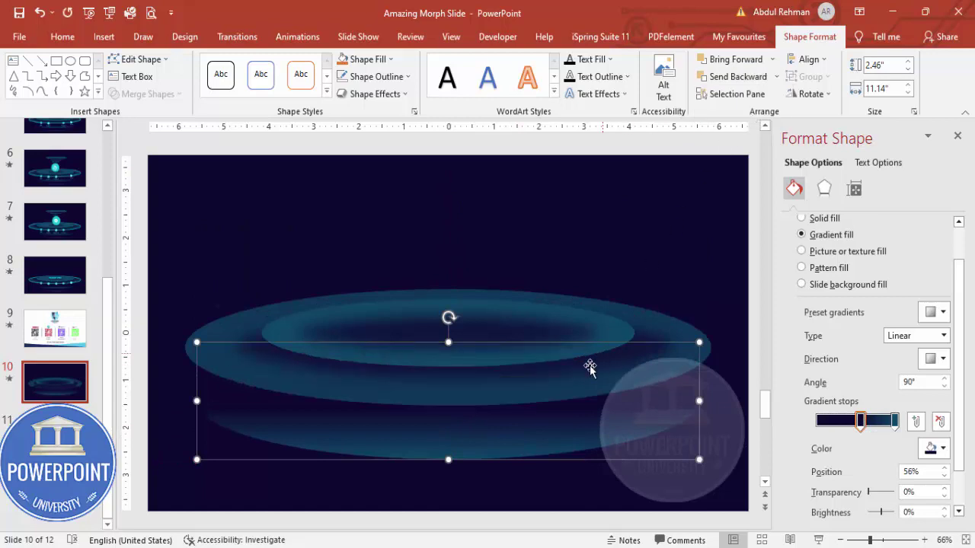
{"action": "left_click_drag", "start_coordinate": [197, 401], "coordinate": [229, 400]}
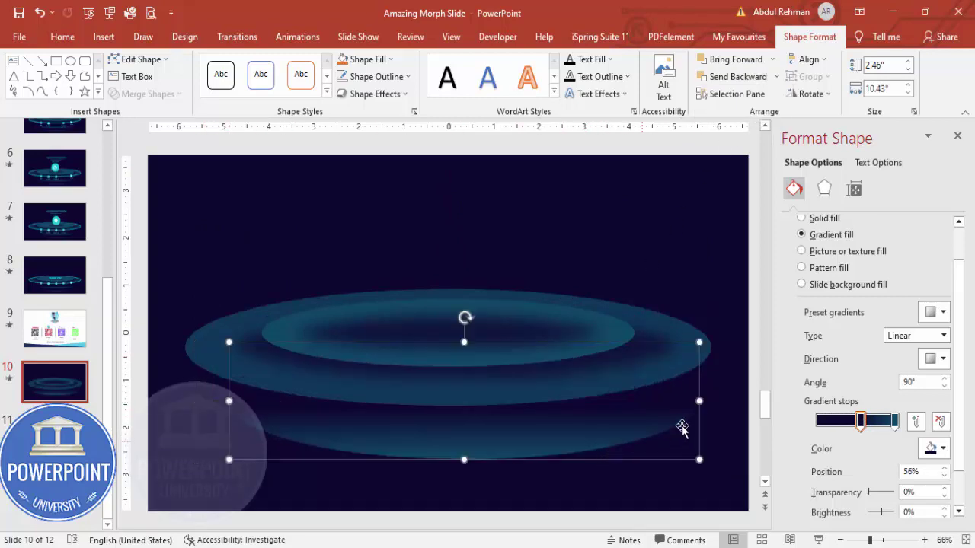
{"action": "left_click_drag", "start_coordinate": [860, 421], "coordinate": [870, 422]}
{"action": "left_click_drag", "start_coordinate": [544, 444], "coordinate": [530, 434]}
{"action": "left_click_drag", "start_coordinate": [874, 415], "coordinate": [878, 416]}
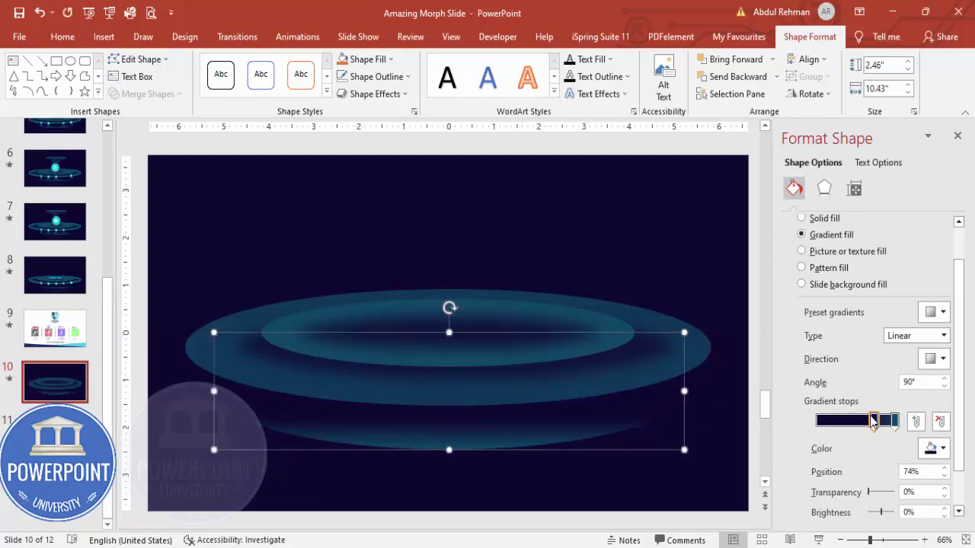
{"action": "left_click_drag", "start_coordinate": [483, 435], "coordinate": [484, 438]}
Step: Flatten and shrink the lower oval to 0.97" by 7.81" and send it to back
{"action": "left_click_drag", "start_coordinate": [448, 332], "coordinate": [449, 345]}
{"action": "left_click_drag", "start_coordinate": [461, 426], "coordinate": [468, 429]}
{"action": "left_click_drag", "start_coordinate": [449, 358], "coordinate": [450, 366]}
{"action": "left_click_drag", "start_coordinate": [462, 434], "coordinate": [398, 470]}
{"action": "left_click_drag", "start_coordinate": [241, 437], "coordinate": [487, 494]}
{"action": "left_click_drag", "start_coordinate": [561, 513], "coordinate": [480, 474]}
{"action": "left_click", "coordinate": [775, 76]}
{"action": "left_click", "coordinate": [731, 113]}
{"action": "left_click", "coordinate": [599, 268]}
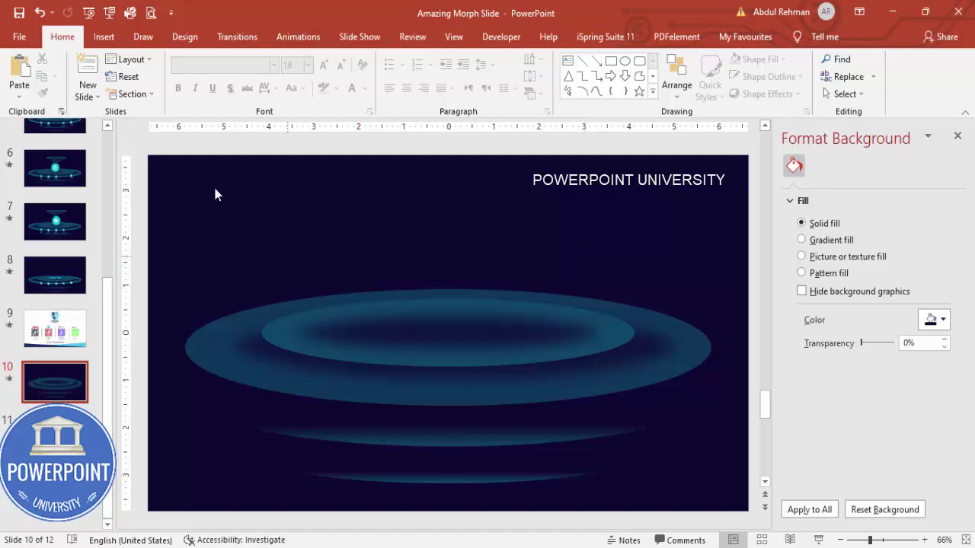
Step: Draw a small circle centred just beneath the platform
{"action": "left_click", "coordinate": [104, 37]}
{"action": "left_click", "coordinate": [228, 76]}
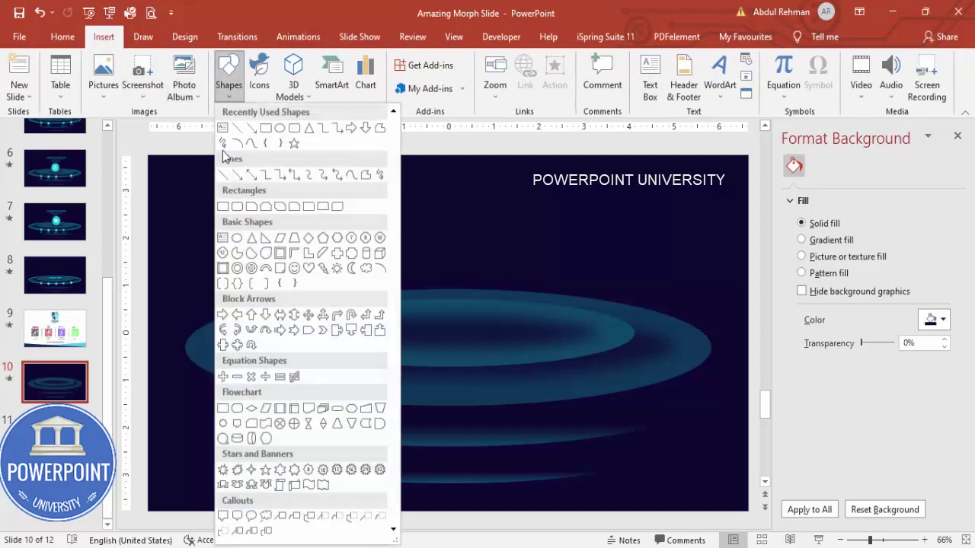
{"action": "left_click", "coordinate": [222, 253]}
{"action": "left_click_drag", "start_coordinate": [435, 389], "coordinate": [454, 405]}
{"action": "left_click_drag", "start_coordinate": [454, 406], "coordinate": [452, 404]}
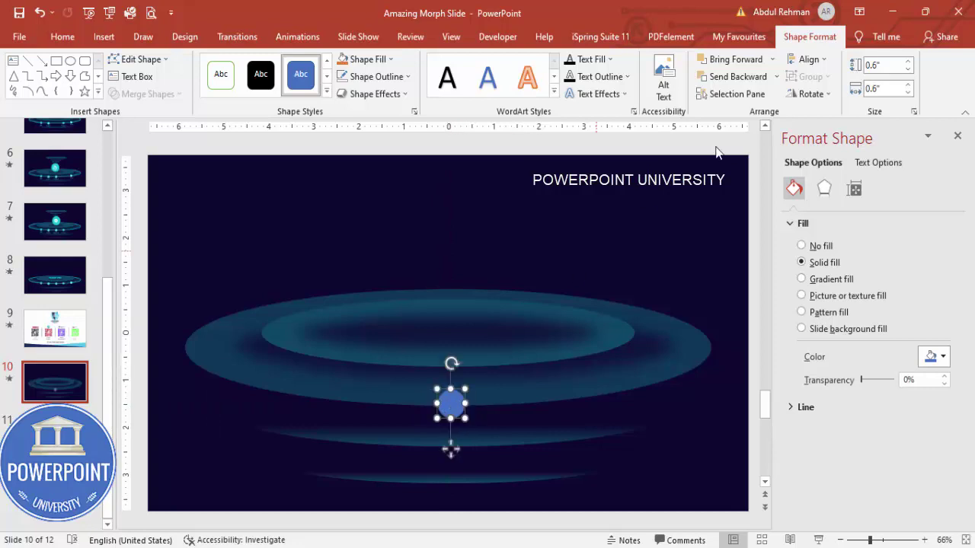
{"action": "left_click", "coordinate": [806, 61]}
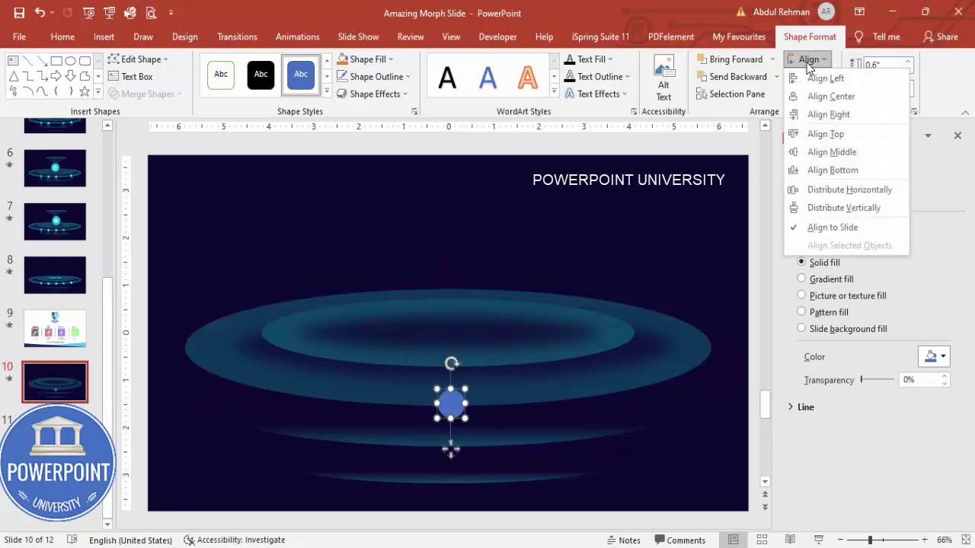
{"action": "left_click", "coordinate": [833, 150]}
{"action": "key", "text": "Down"}
{"action": "key", "text": "Down"}
{"action": "key", "text": "Down"}
{"action": "key", "text": "Down"}
{"action": "key", "text": "Down"}
{"action": "key", "text": "Down"}
{"action": "key", "text": "Down"}
{"action": "key", "text": "Down"}
{"action": "key", "text": "Down"}
{"action": "key", "text": "Down"}
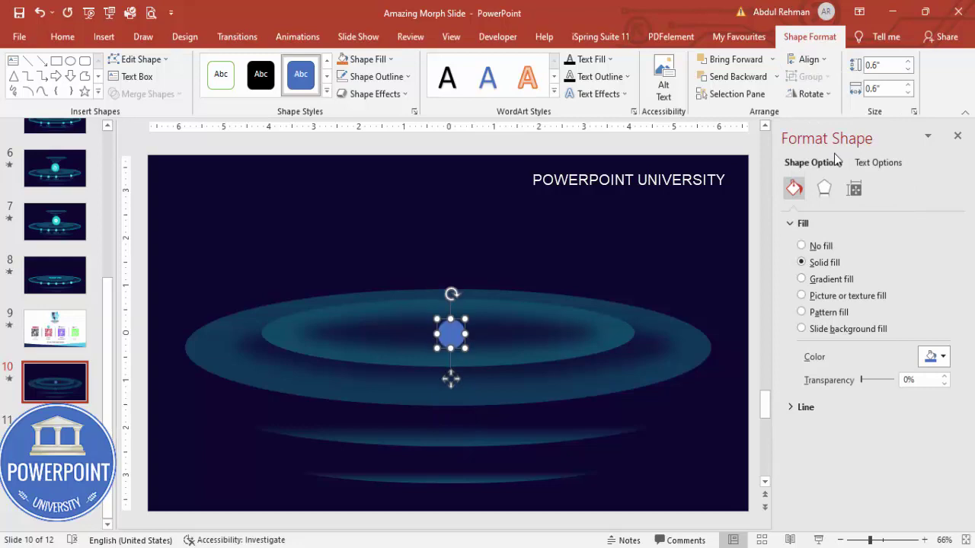
{"action": "key", "text": "Down"}
{"action": "key", "text": "Down"}
{"action": "key", "text": "Down"}
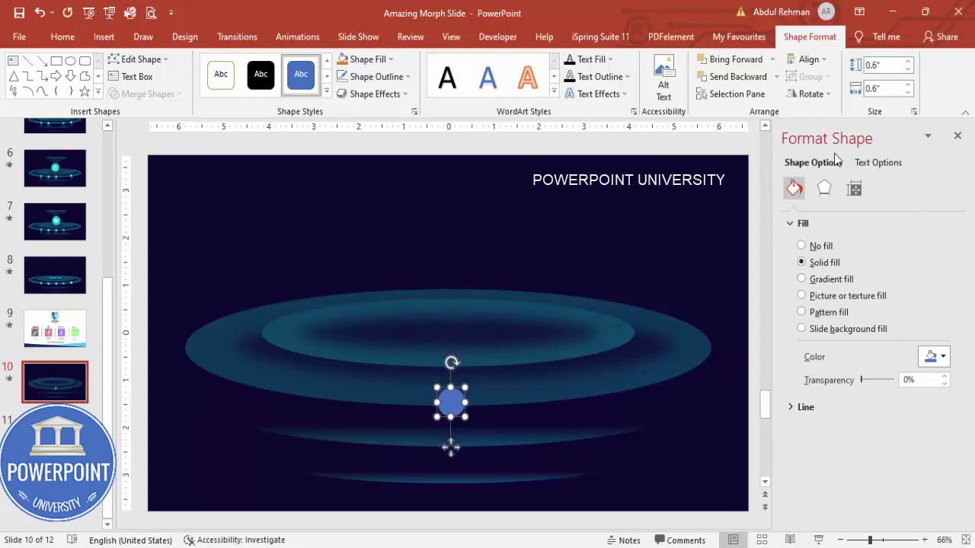
Step: Fill the small circle turquoise and remove its outline
{"action": "left_click", "coordinate": [380, 60]}
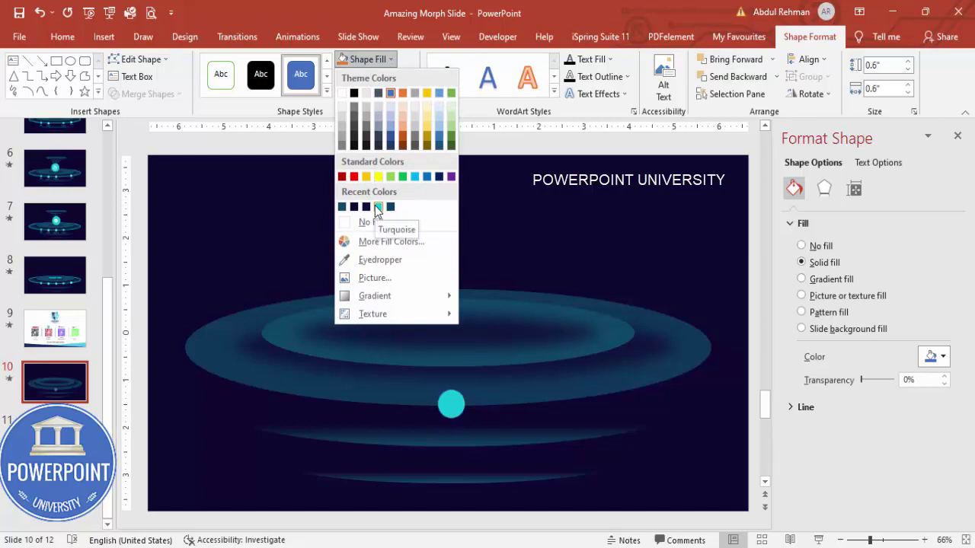
{"action": "left_click", "coordinate": [377, 207]}
{"action": "left_click", "coordinate": [373, 79]}
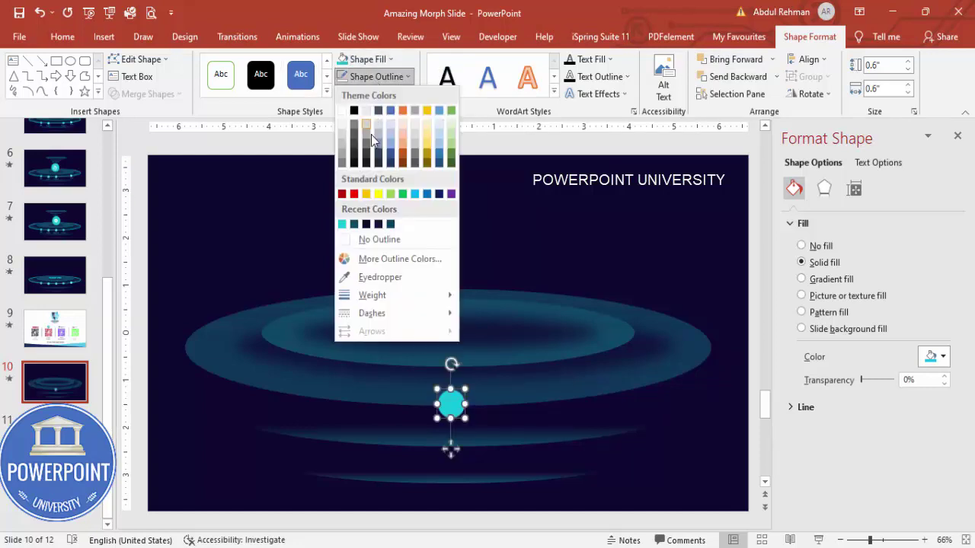
{"action": "left_click", "coordinate": [385, 246]}
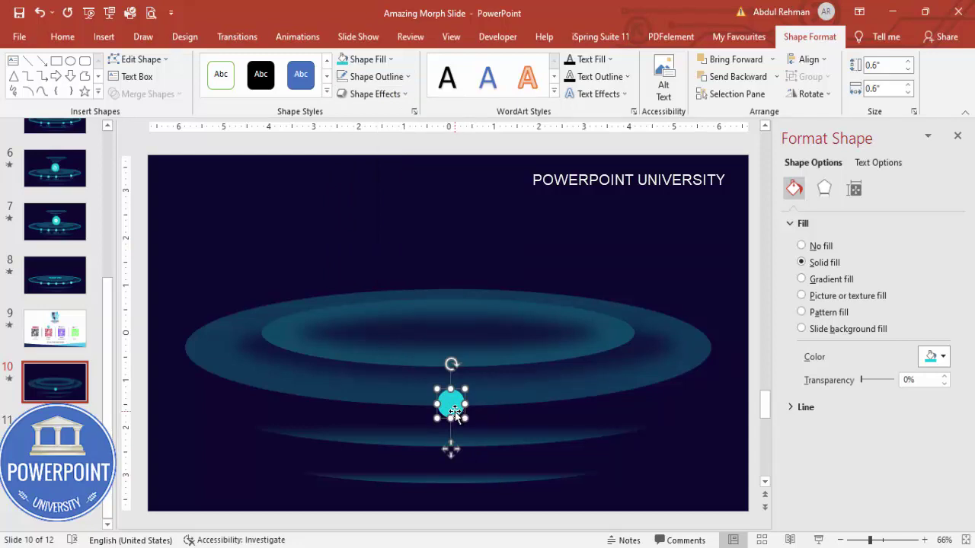
Step: Copy the cyan circle left and right to form a row along the platform front
{"action": "left_click_drag", "start_coordinate": [454, 412], "coordinate": [524, 406]}
{"action": "left_click", "coordinate": [451, 405]}
{"action": "left_click_drag", "start_coordinate": [450, 404], "coordinate": [303, 404]}
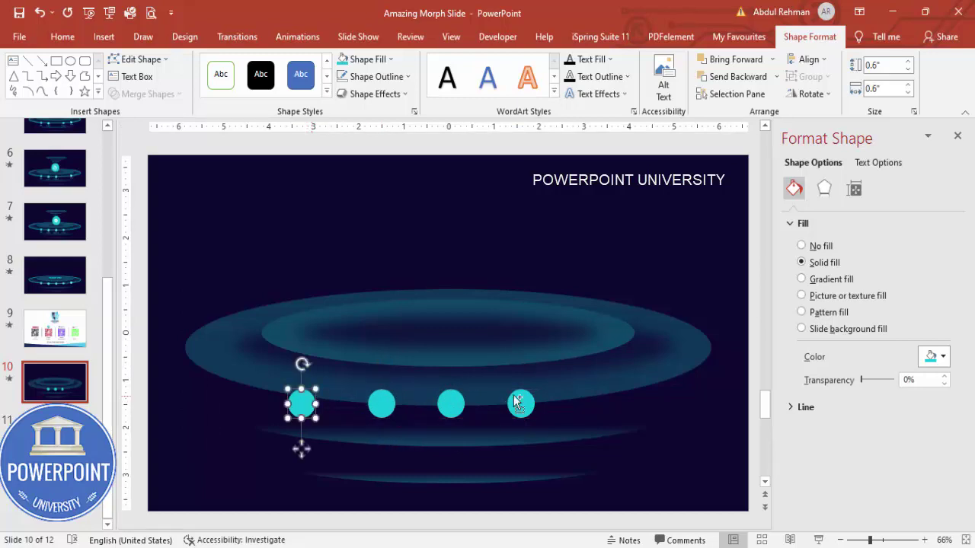
{"action": "left_click", "coordinate": [521, 405]}
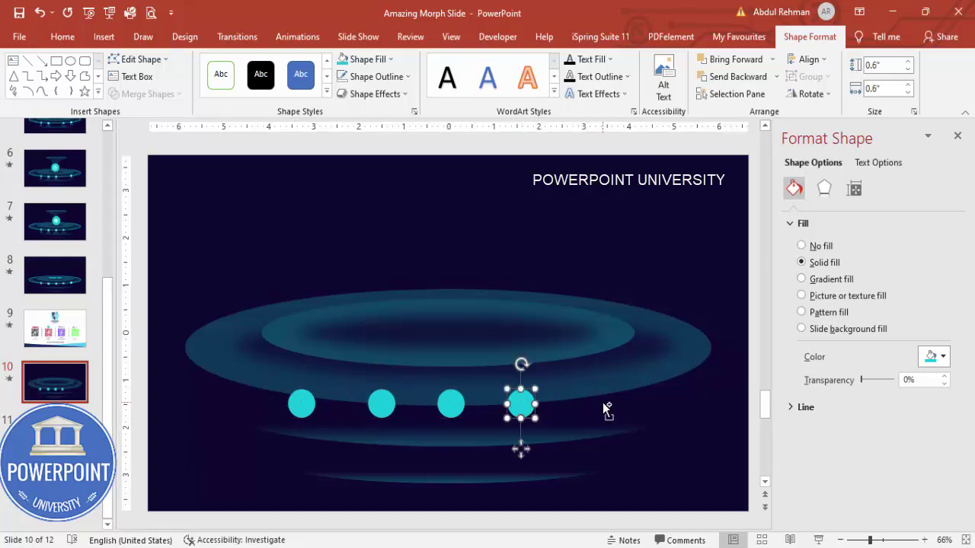
{"action": "left_click", "coordinate": [520, 405]}
{"action": "left_click_drag", "start_coordinate": [524, 401], "coordinate": [596, 398]}
Step: Raise the leftmost circle slightly and adjust the spacing of the five circles
{"action": "left_click_drag", "start_coordinate": [300, 404], "coordinate": [299, 393]}
{"action": "left_click", "coordinate": [451, 405]}
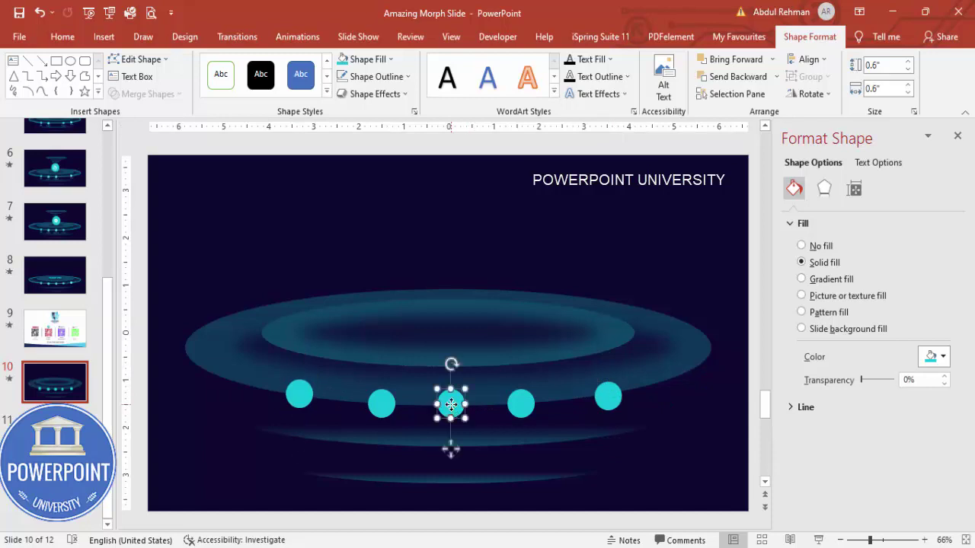
{"action": "left_click", "coordinate": [382, 402]}
{"action": "left_click_drag", "start_coordinate": [521, 402], "coordinate": [527, 404]}
{"action": "left_click", "coordinate": [459, 277]}
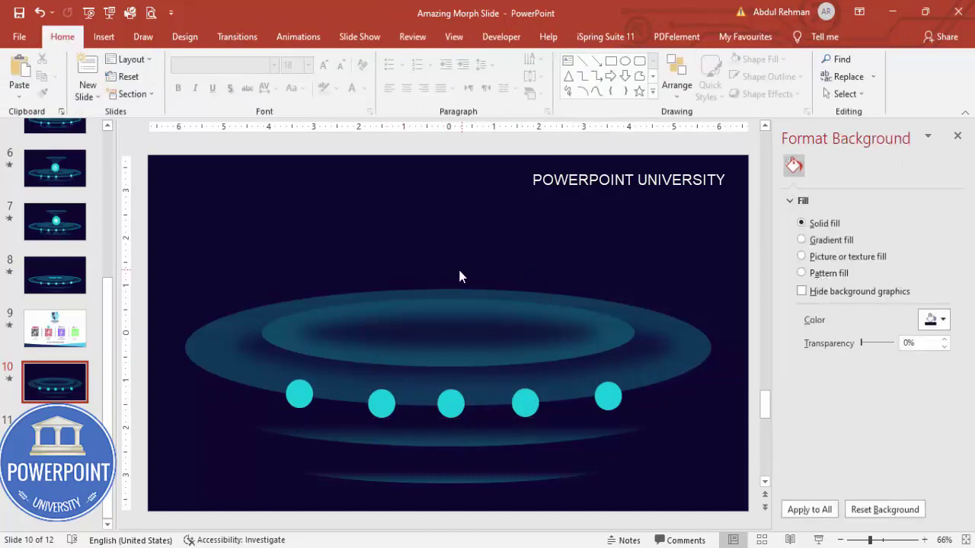
{"action": "left_click", "coordinate": [383, 405]}
{"action": "left_click", "coordinate": [233, 200]}
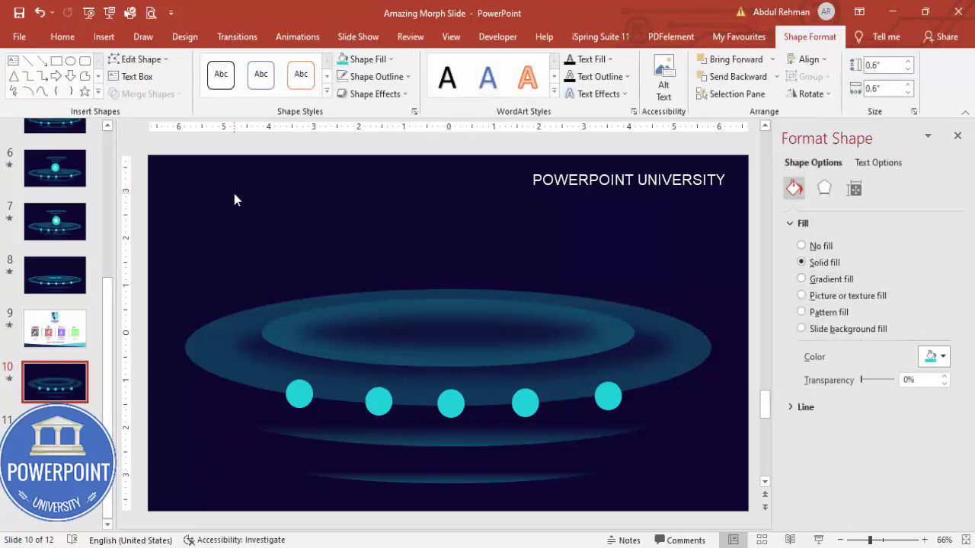
{"action": "left_click", "coordinate": [104, 36]}
Step: Insert the target, presentation-chart, head-with-gears, lightbulb and gear icons from the Icons library
{"action": "left_click", "coordinate": [259, 73]}
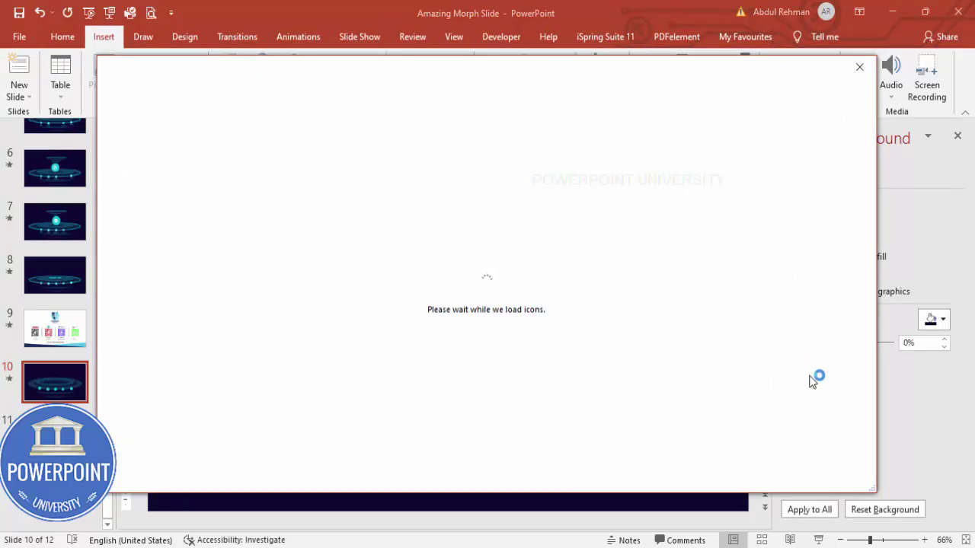
{"action": "left_click", "coordinate": [777, 397]}
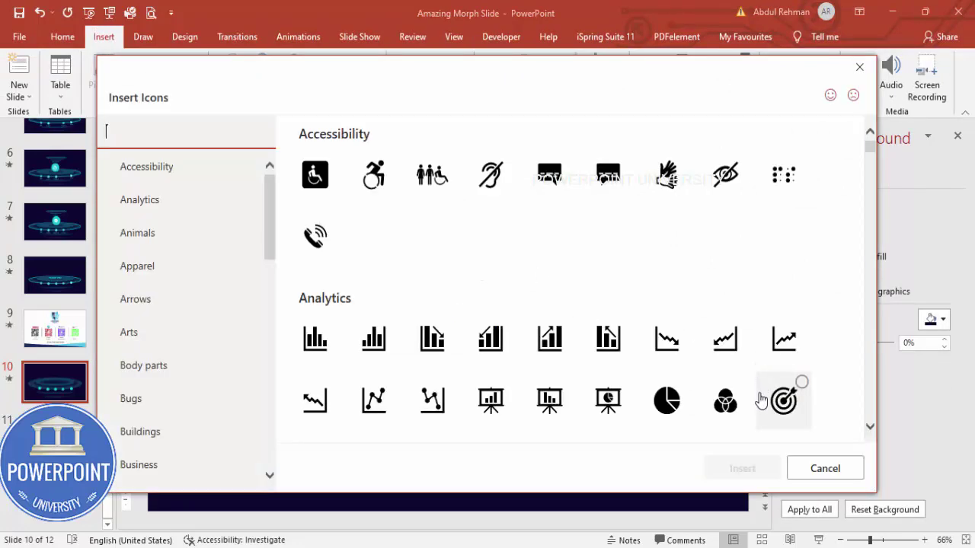
{"action": "left_click", "coordinate": [550, 396]}
{"action": "scroll", "coordinate": [602, 373], "scroll_direction": "down", "scroll_amount": 1}
{"action": "scroll", "coordinate": [602, 373], "scroll_direction": "down", "scroll_amount": 1}
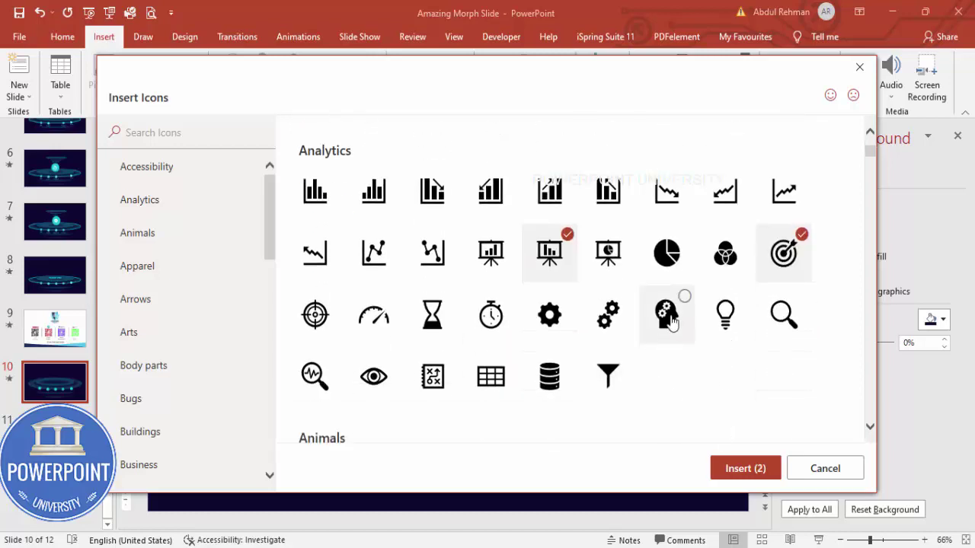
{"action": "left_click", "coordinate": [665, 313]}
{"action": "left_click", "coordinate": [725, 314]}
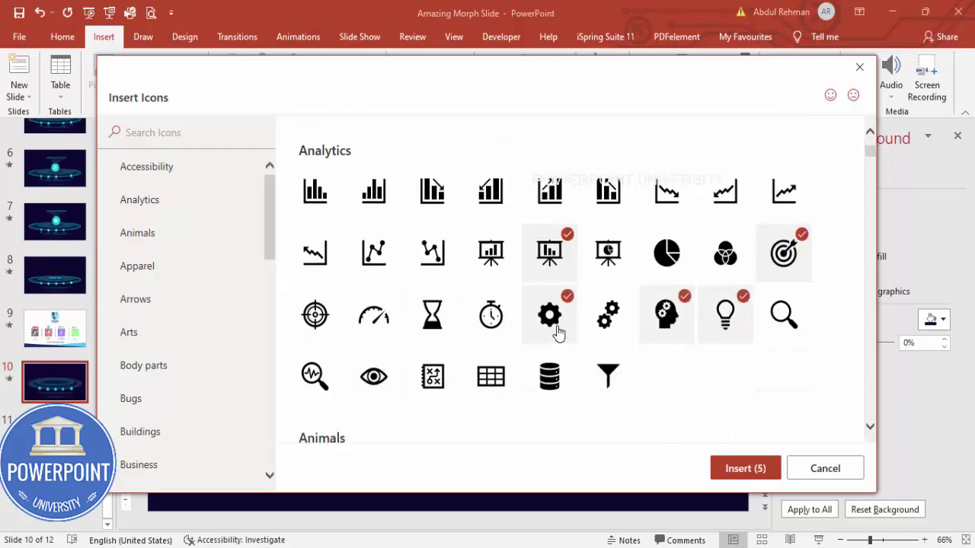
{"action": "left_click", "coordinate": [750, 468]}
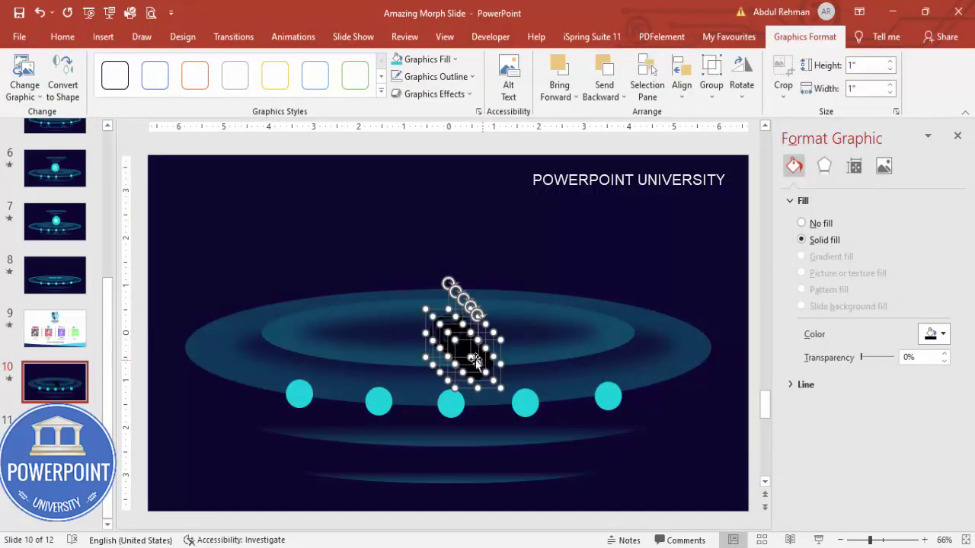
Step: Move the icons below the title, resize them to 0.3" height and fill them white
{"action": "left_click_drag", "start_coordinate": [463, 346], "coordinate": [598, 250]}
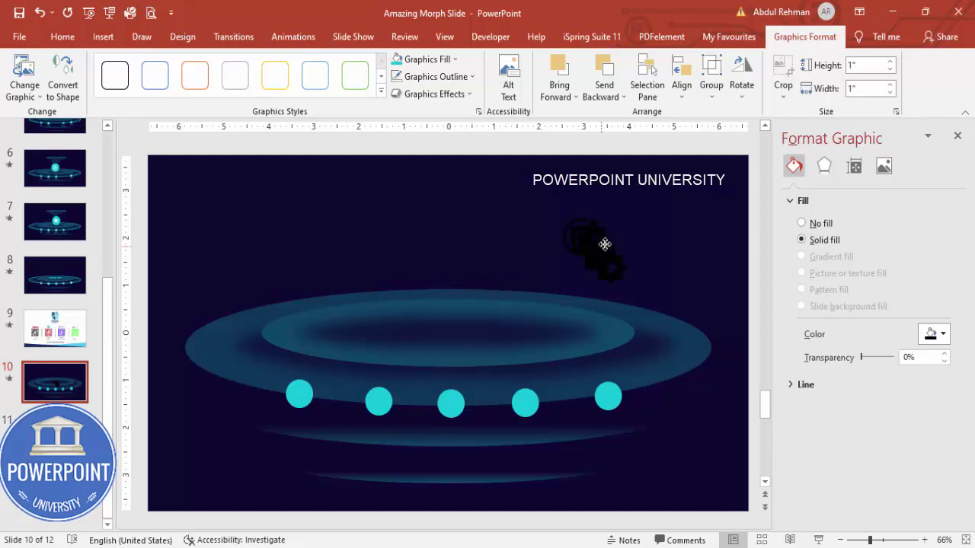
{"action": "left_click", "coordinate": [875, 67]}
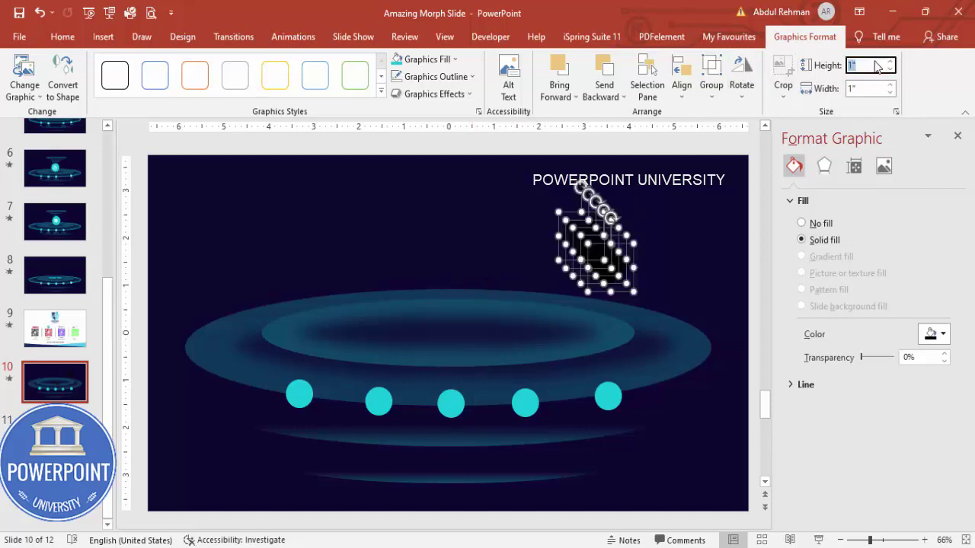
{"action": "type", "text": "0.3"}
{"action": "key", "text": "Return"}
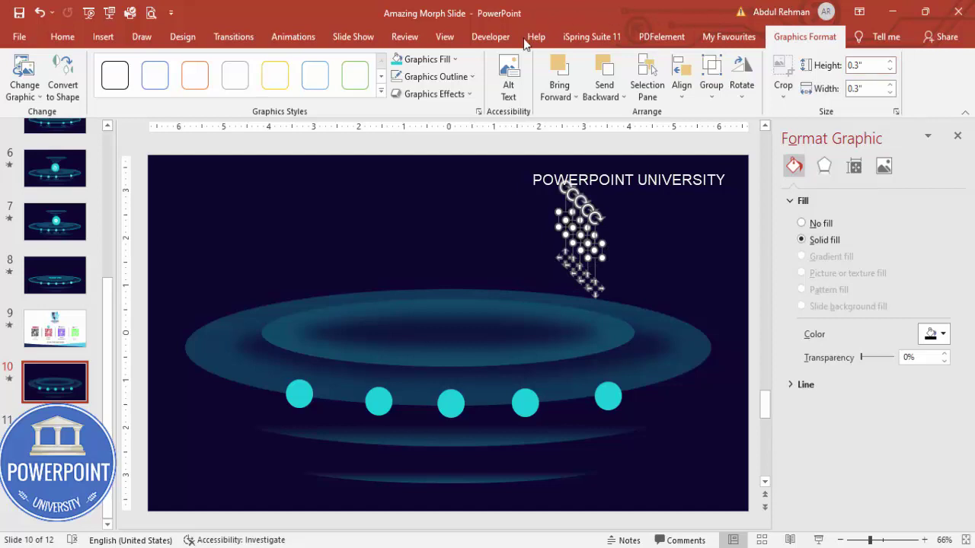
{"action": "left_click", "coordinate": [440, 60]}
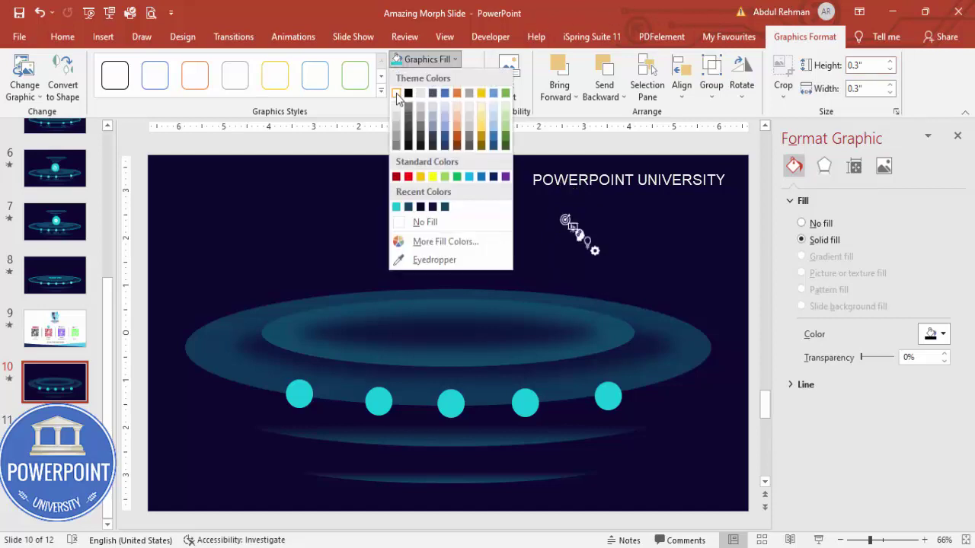
{"action": "left_click", "coordinate": [396, 93]}
{"action": "left_click", "coordinate": [607, 251]}
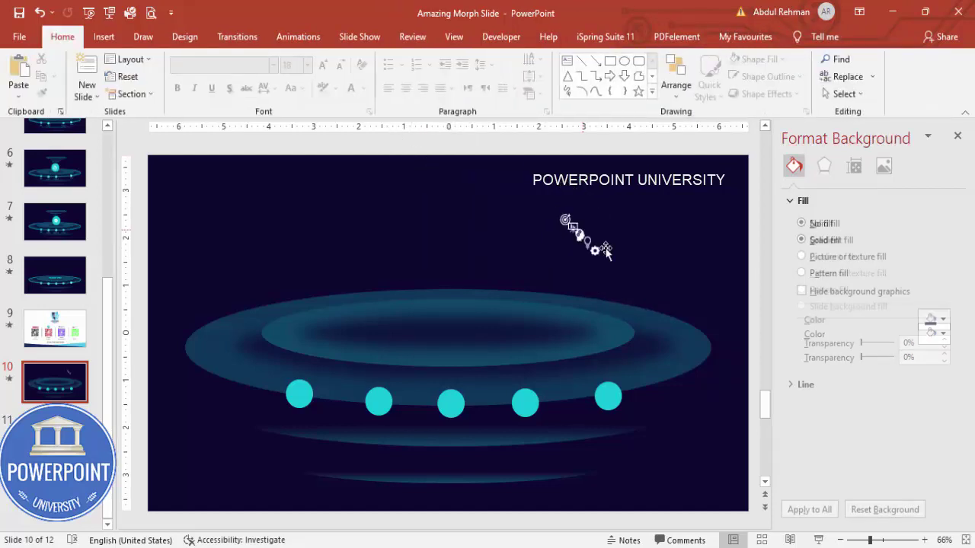
Step: Drag the gear, lightbulb, head and target icons onto their cyan circles
{"action": "left_click_drag", "start_coordinate": [594, 251], "coordinate": [299, 395]}
{"action": "left_click_drag", "start_coordinate": [587, 240], "coordinate": [381, 402]}
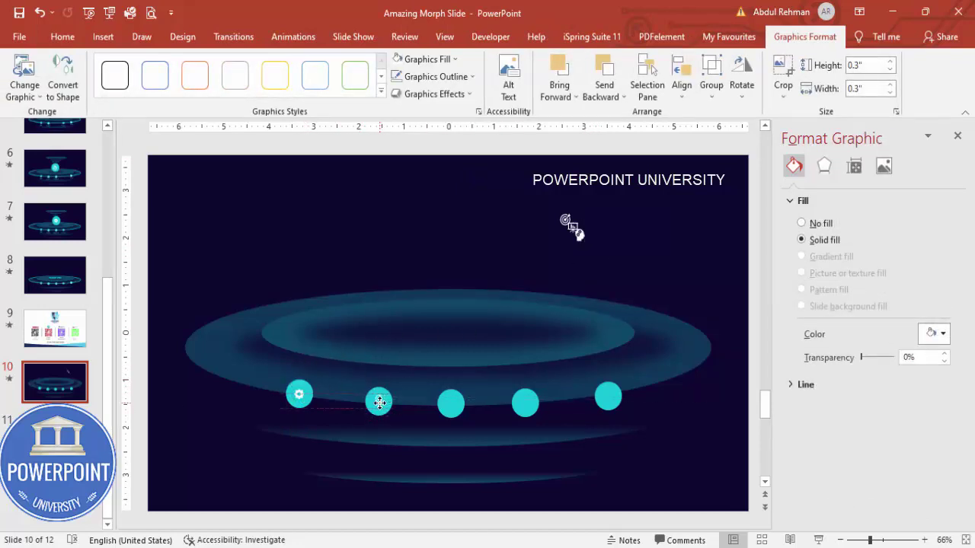
{"action": "left_click_drag", "start_coordinate": [579, 236], "coordinate": [524, 403]}
{"action": "left_click_drag", "start_coordinate": [565, 221], "coordinate": [608, 397]}
{"action": "left_click", "coordinate": [728, 402]}
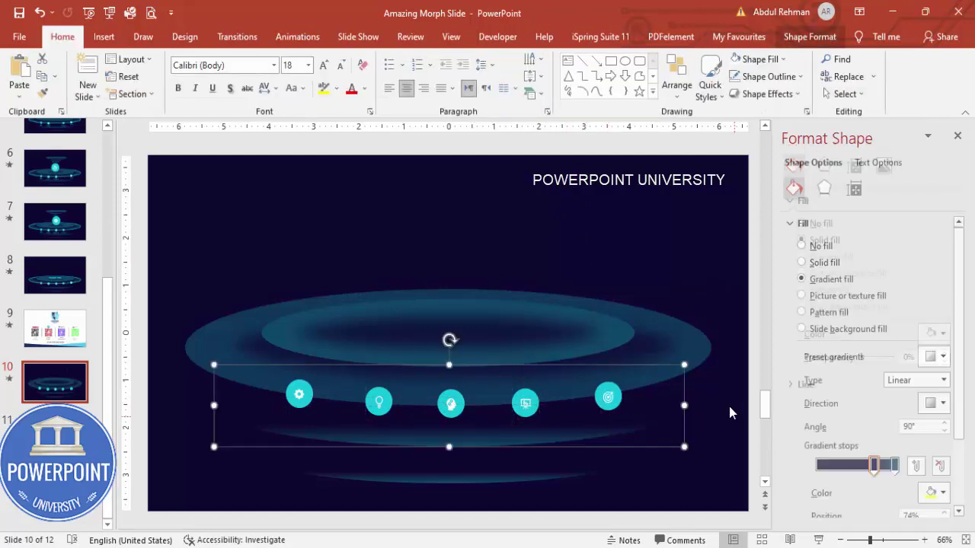
{"action": "left_click", "coordinate": [718, 427]}
Step: Select the circles with their icons and group the first circle with its gear icon using Ctrl+G
{"action": "left_click_drag", "start_coordinate": [718, 441], "coordinate": [572, 367]}
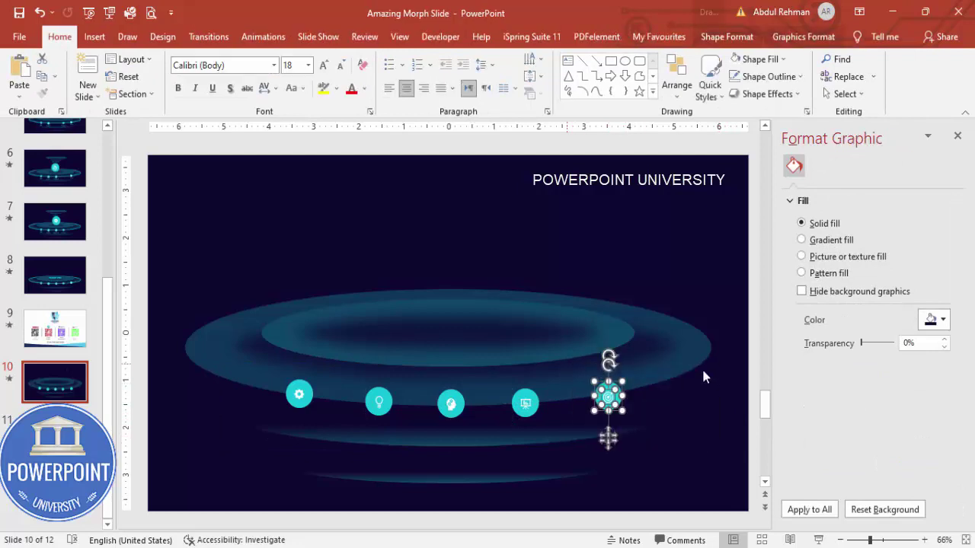
{"action": "left_click", "coordinate": [525, 401]}
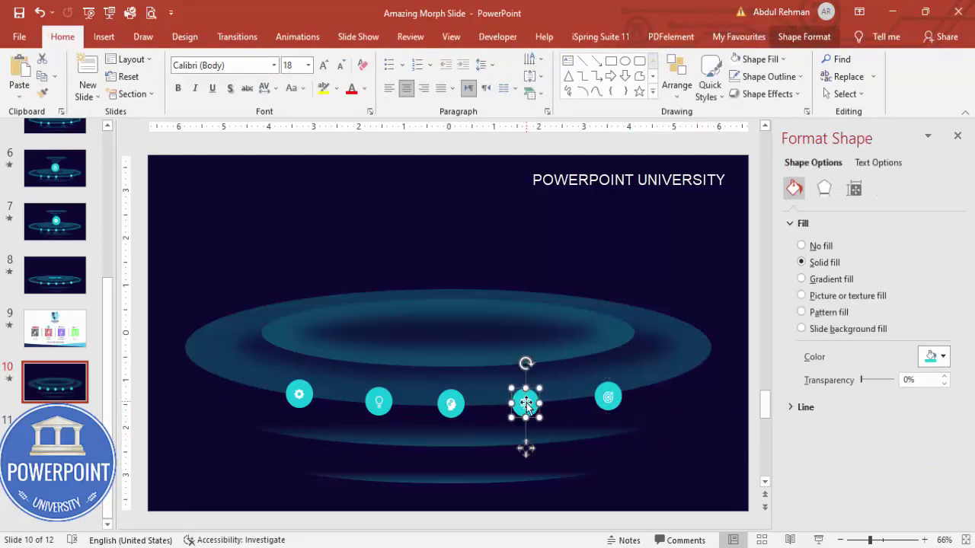
{"action": "left_click", "coordinate": [526, 402], "text": "shift"}
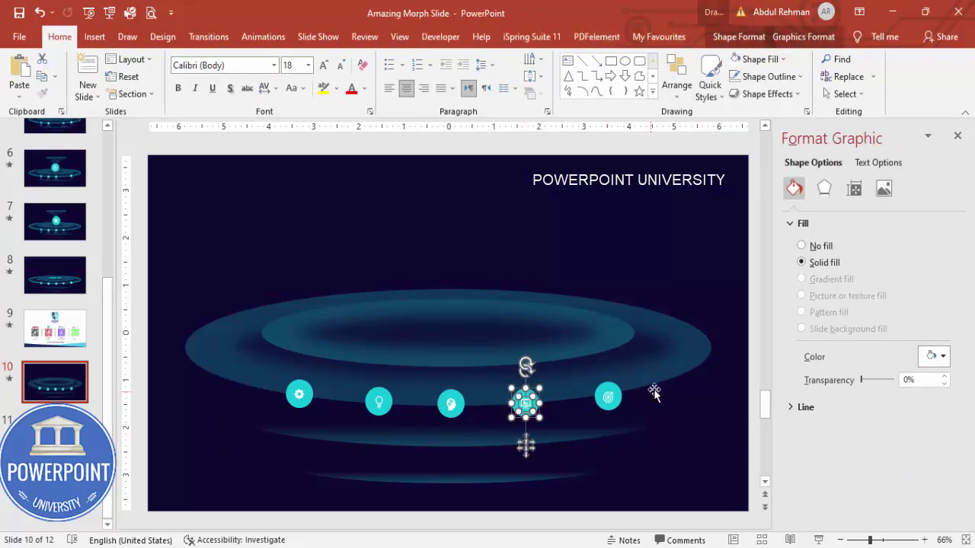
{"action": "left_click", "coordinate": [449, 398]}
{"action": "left_click", "coordinate": [449, 400], "text": "shift"}
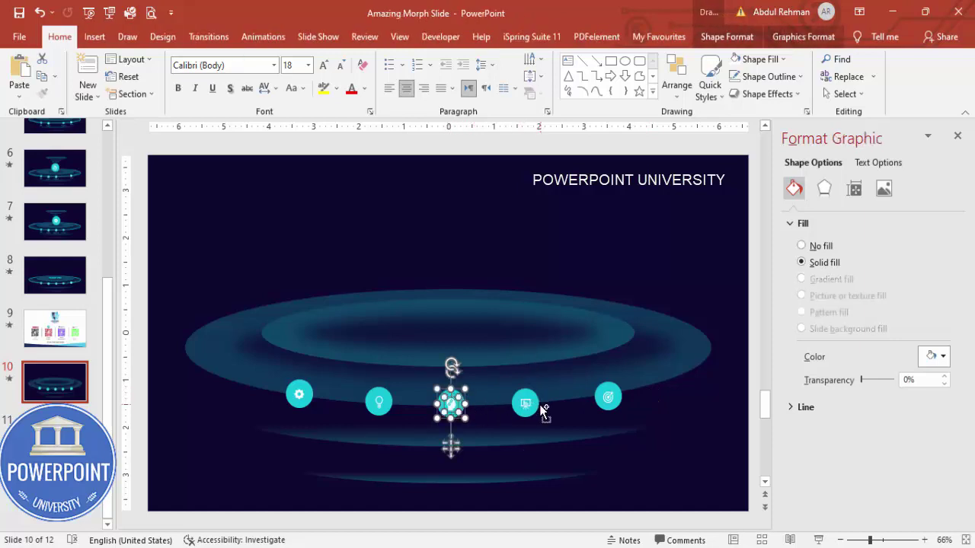
{"action": "left_click", "coordinate": [376, 397]}
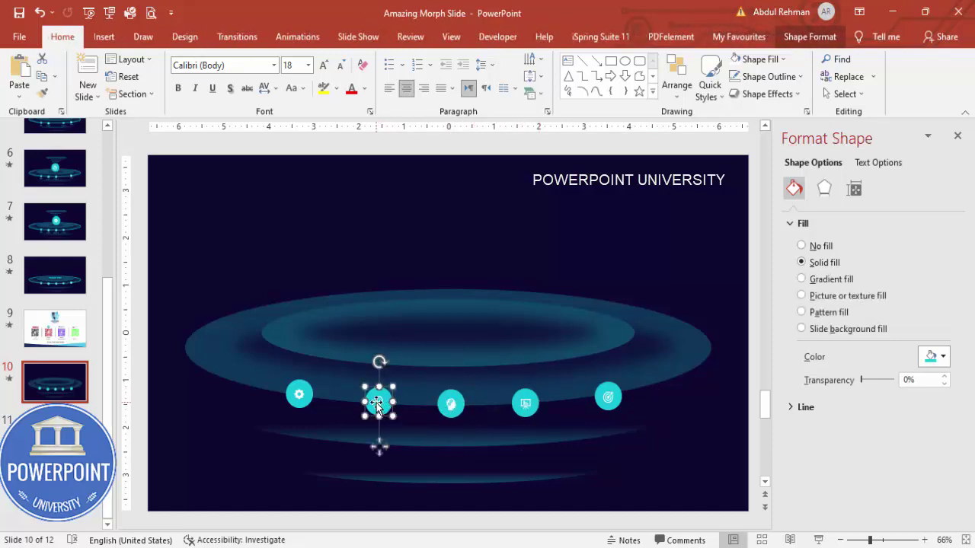
{"action": "left_click", "coordinate": [377, 402], "text": "shift"}
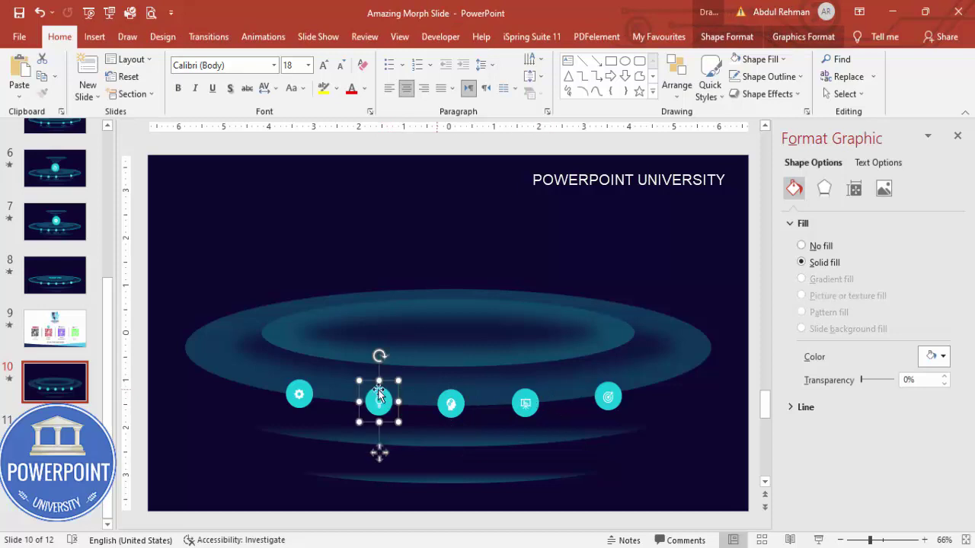
{"action": "left_click", "coordinate": [298, 392]}
{"action": "left_click", "coordinate": [299, 396], "text": "shift"}
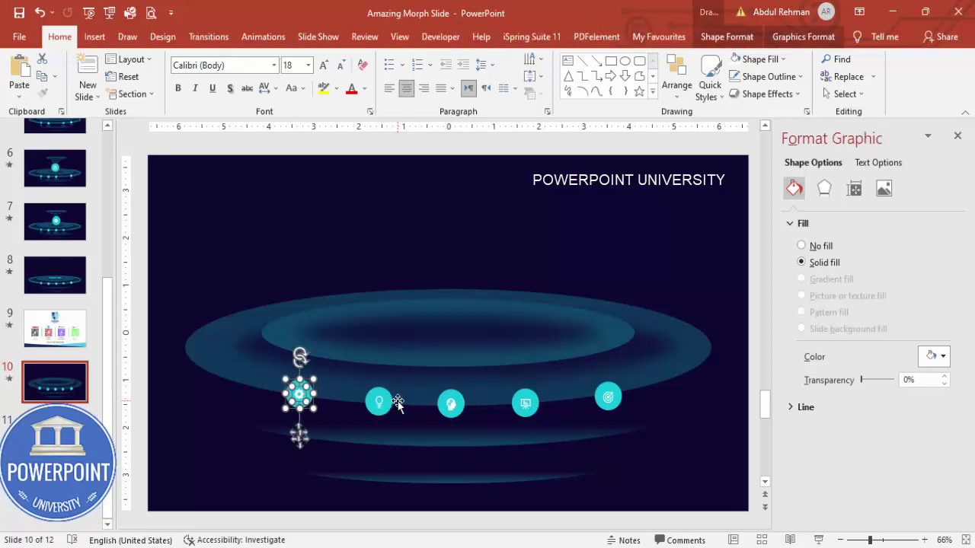
{"action": "key", "text": "ctrl+g"}
{"action": "left_click", "coordinate": [697, 434]}
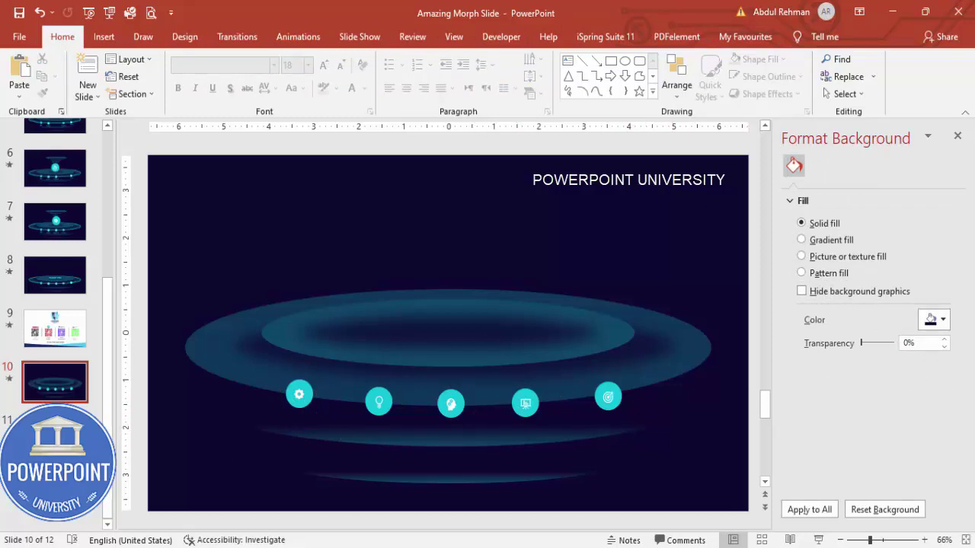
Step: Duplicate slide 10, then enlarge slide 11's gear circle and lift it above the platform
{"action": "right_click", "coordinate": [54, 393]}
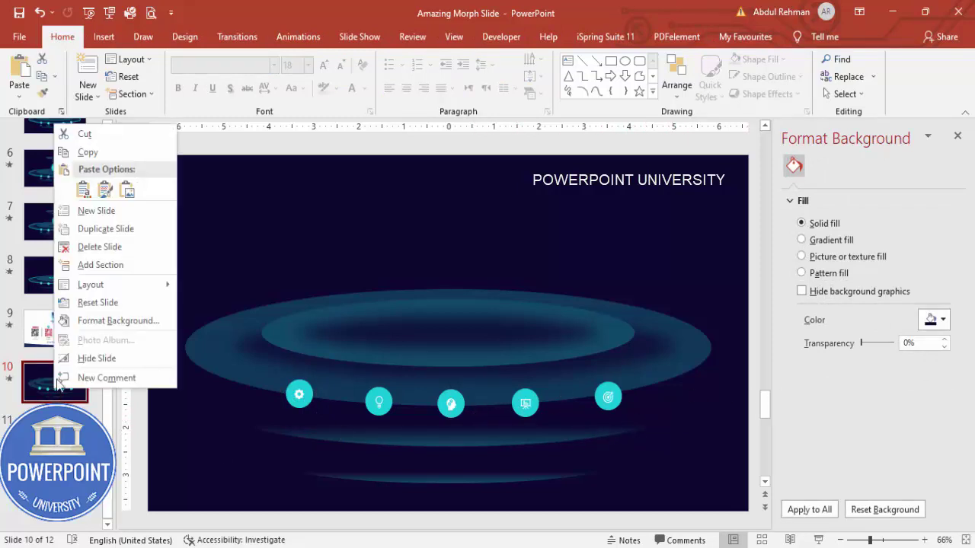
{"action": "left_click", "coordinate": [117, 232]}
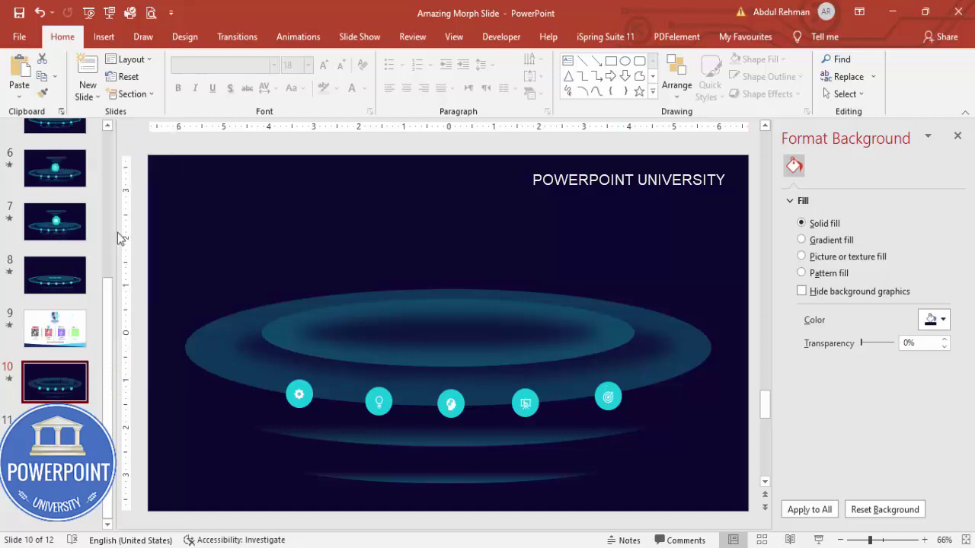
{"action": "left_click", "coordinate": [298, 393]}
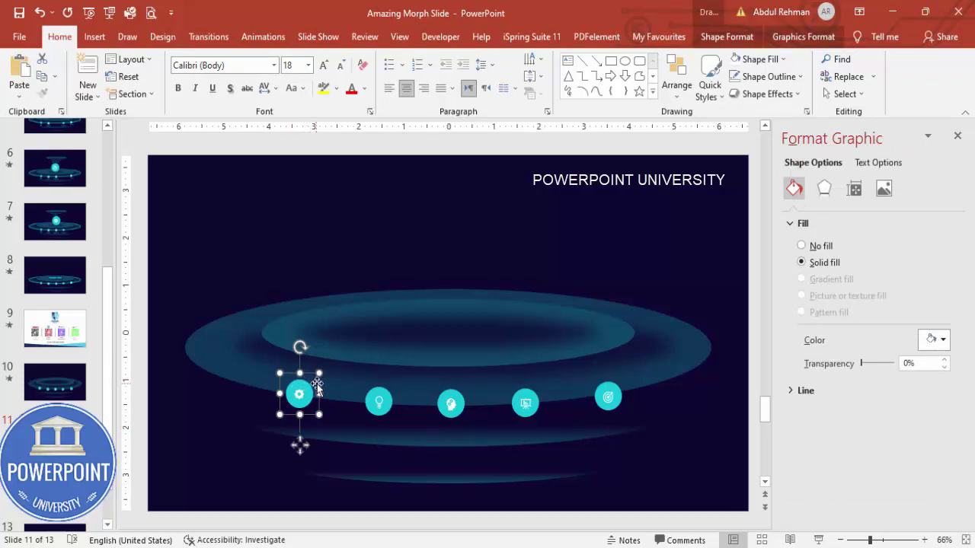
{"action": "left_click_drag", "start_coordinate": [319, 373], "coordinate": [469, 287]}
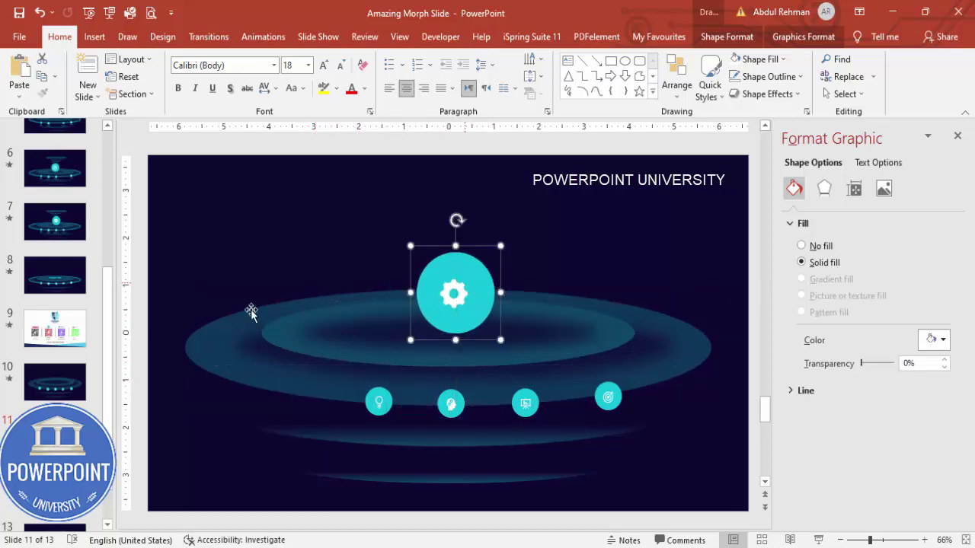
{"action": "key", "text": "Escape"}
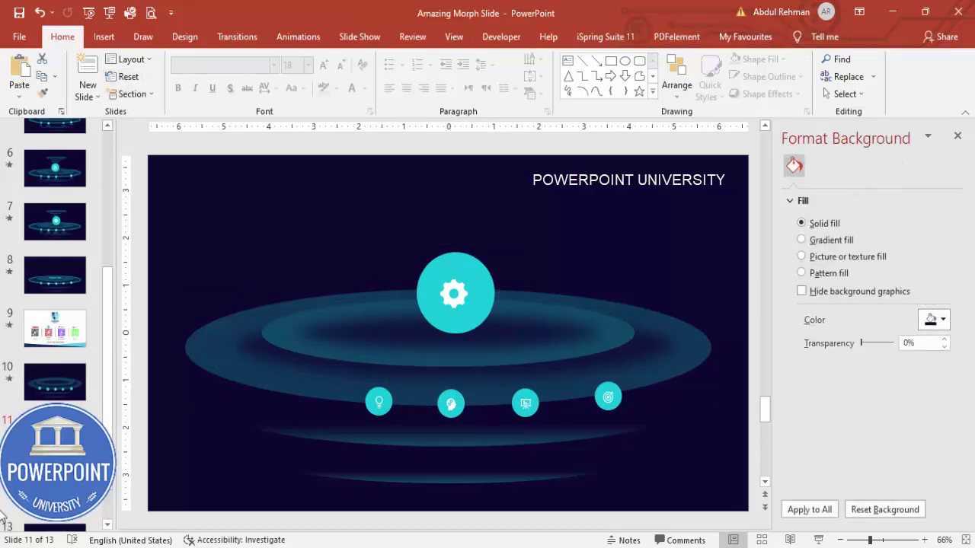
Step: Apply the Morph transition to slide 11 and leave slide 10 with no transition
{"action": "left_click", "coordinate": [237, 36]}
{"action": "left_click", "coordinate": [138, 88]}
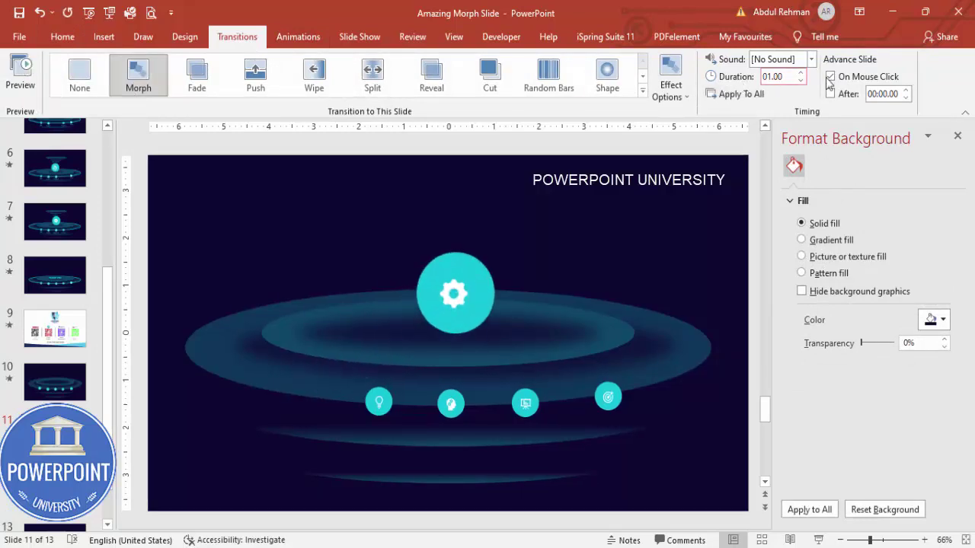
{"action": "left_click", "coordinate": [34, 383]}
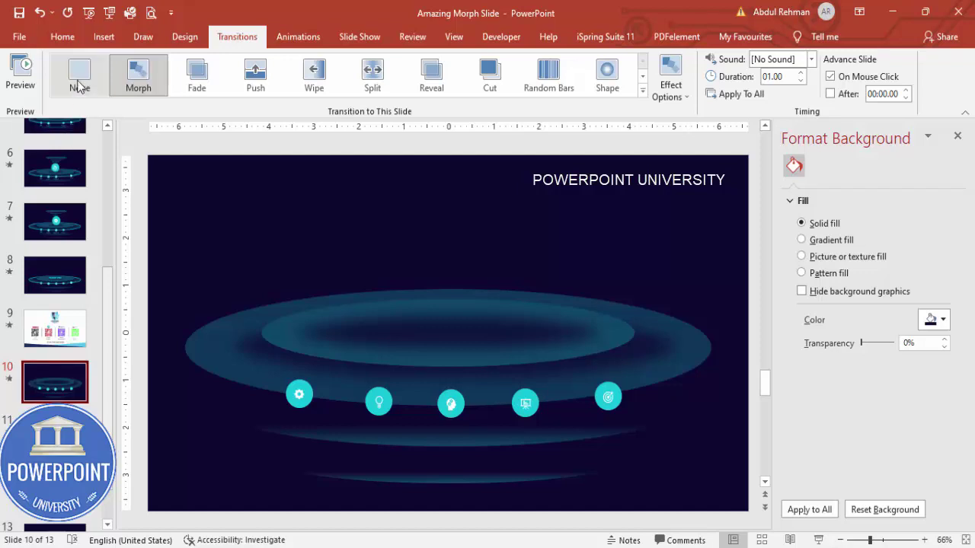
{"action": "key", "text": "ctrl+z"}
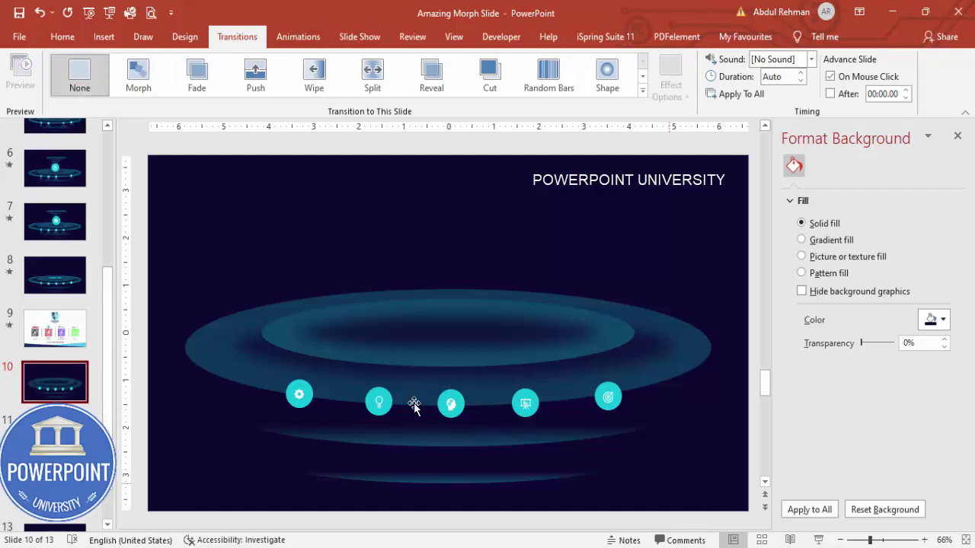
Step: Preview the morph by running the slide show from slide 10 and advancing to slide 11
{"action": "key", "text": "Down"}
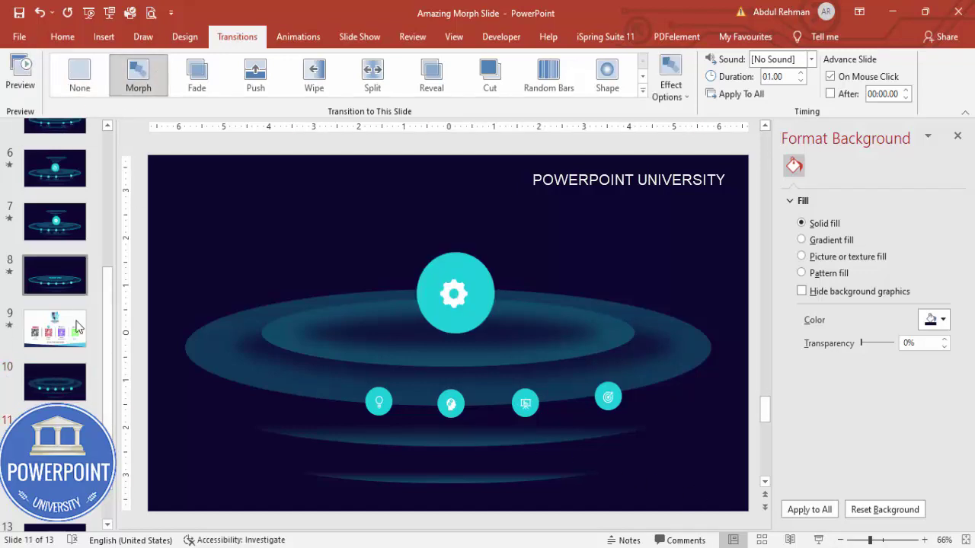
{"action": "left_click", "coordinate": [67, 381]}
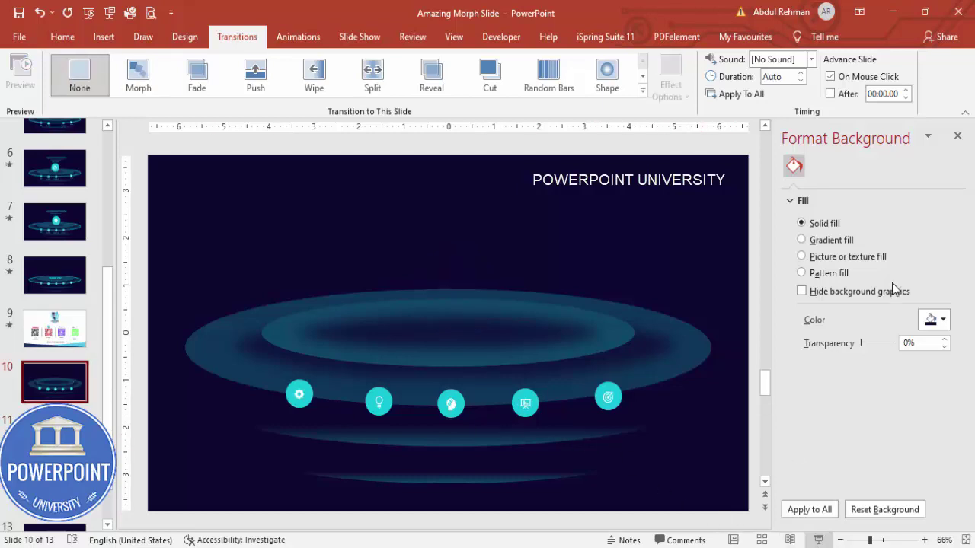
{"action": "key", "text": "shift+F5"}
{"action": "left_click", "coordinate": [893, 285]}
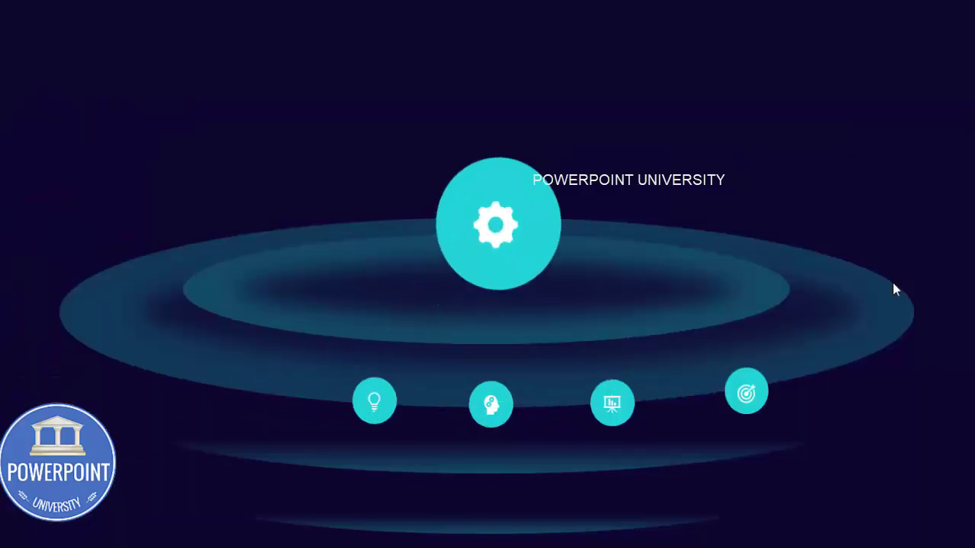
{"action": "key", "text": "Escape"}
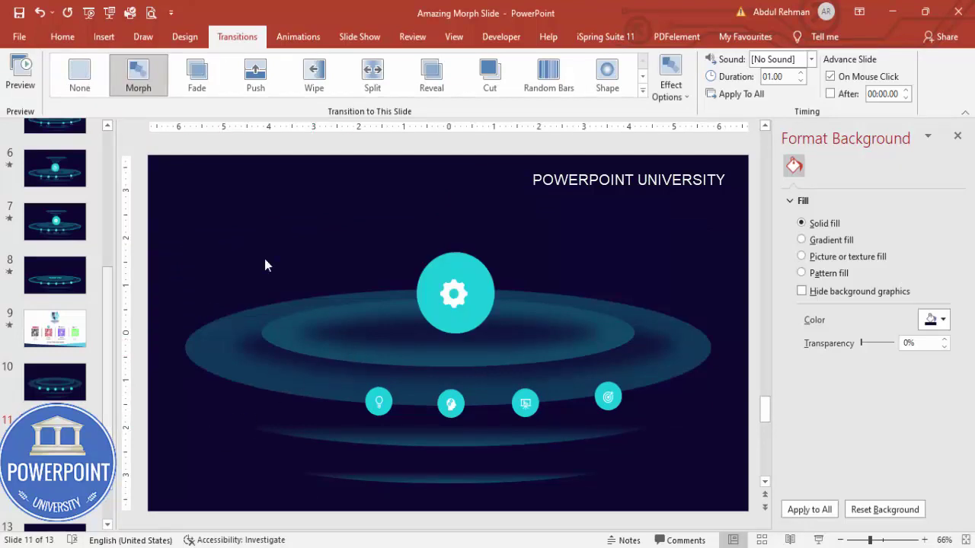
Step: Add a title text box above the gear circle, coloured teal and centred
{"action": "left_click", "coordinate": [104, 37]}
{"action": "left_click", "coordinate": [649, 76]}
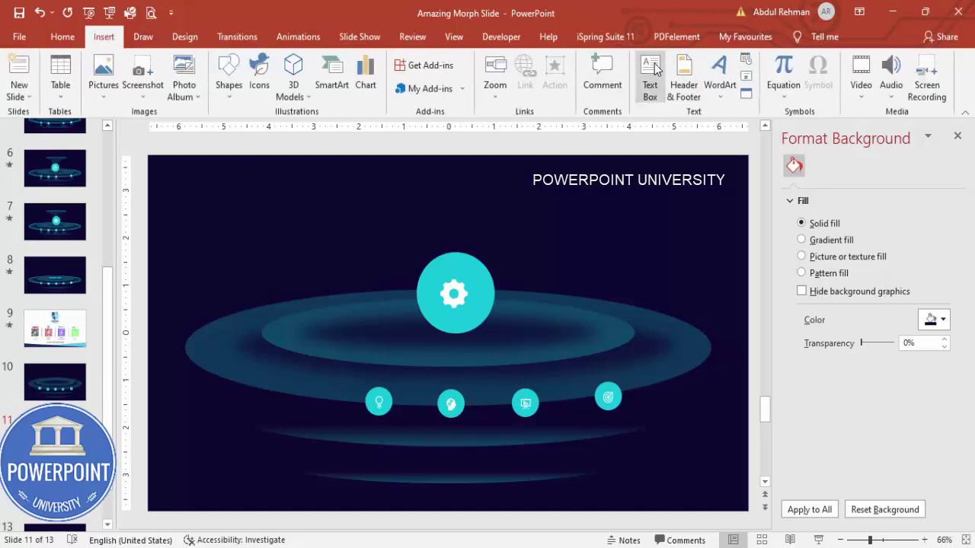
{"action": "left_click_drag", "start_coordinate": [416, 211], "coordinate": [518, 223]}
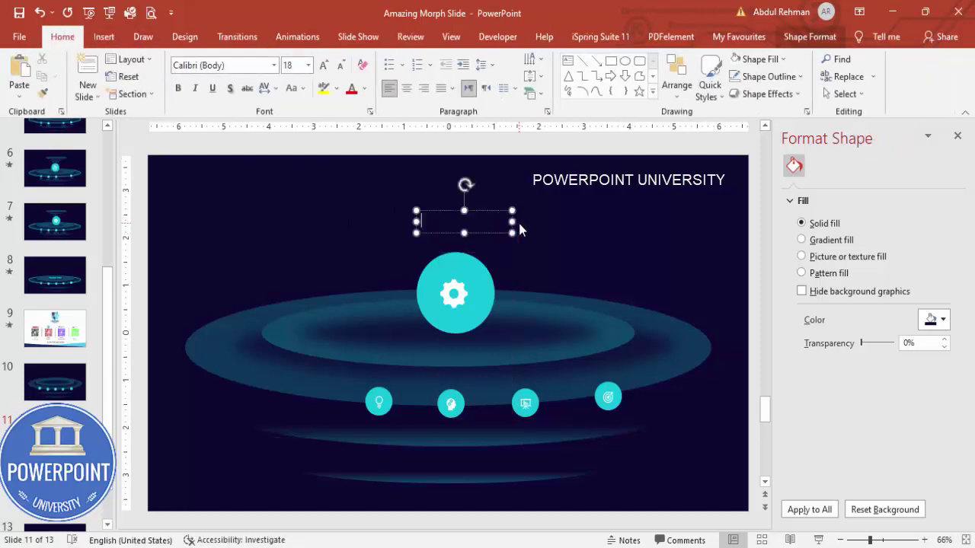
{"action": "type", "text": "Settings"}
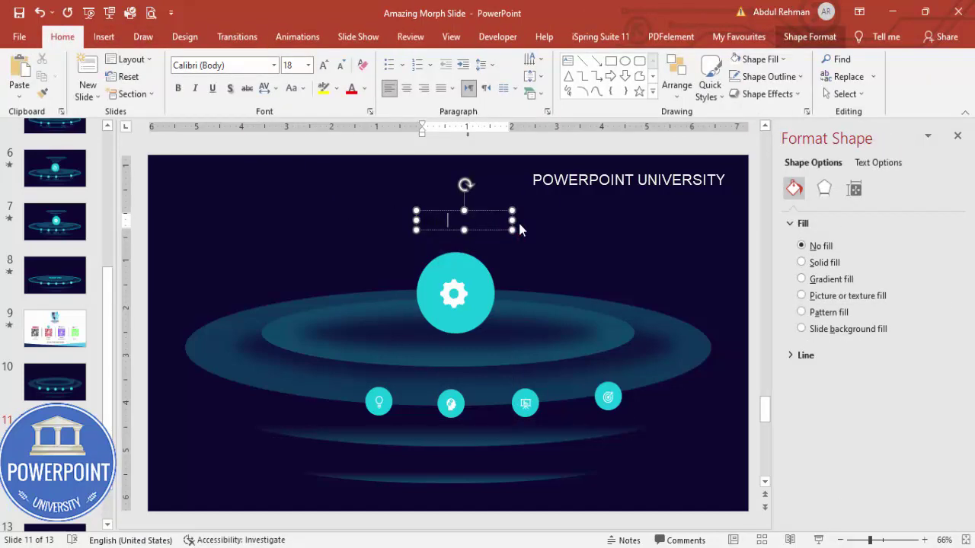
{"action": "left_click", "coordinate": [492, 207]}
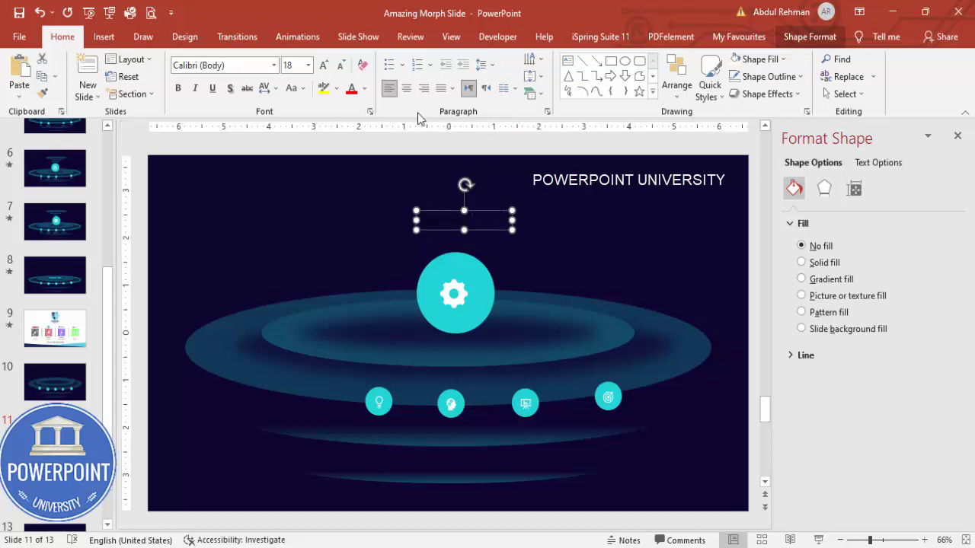
{"action": "left_click", "coordinate": [364, 88]}
{"action": "left_click", "coordinate": [352, 237]}
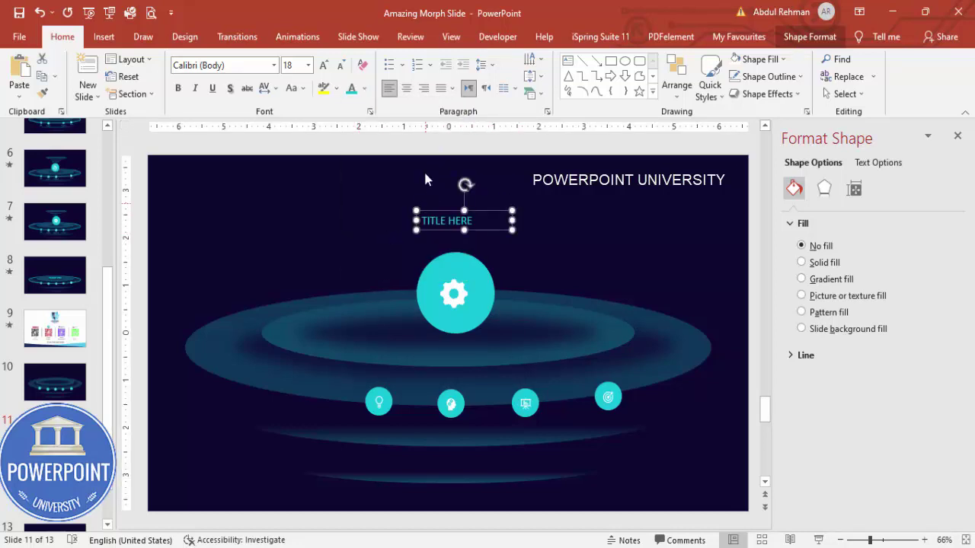
{"action": "left_click", "coordinate": [406, 88]}
Step: Set the title font to Open Sans Semibold and position it just above the gear circle
{"action": "left_click", "coordinate": [232, 66]}
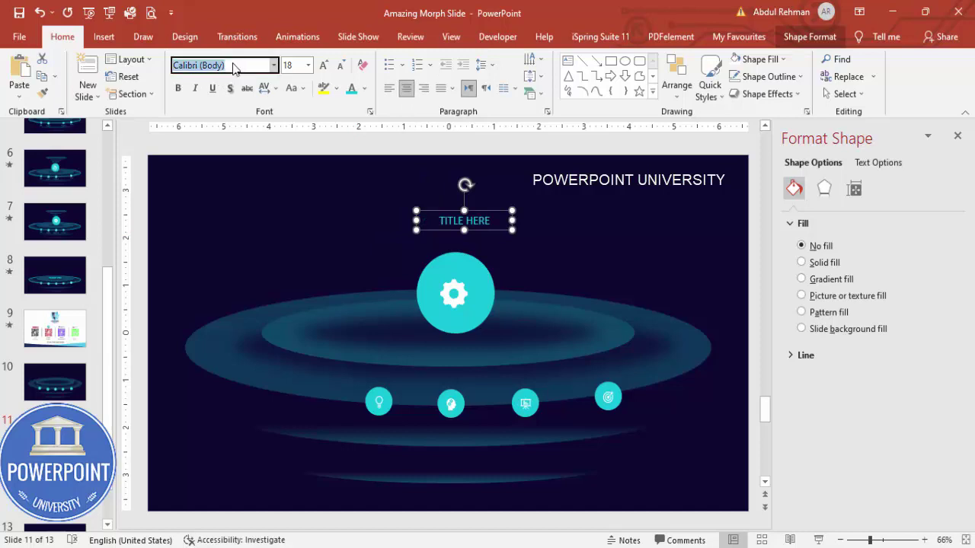
{"action": "type", "text": "Open Sans"}
{"action": "key", "text": "Return"}
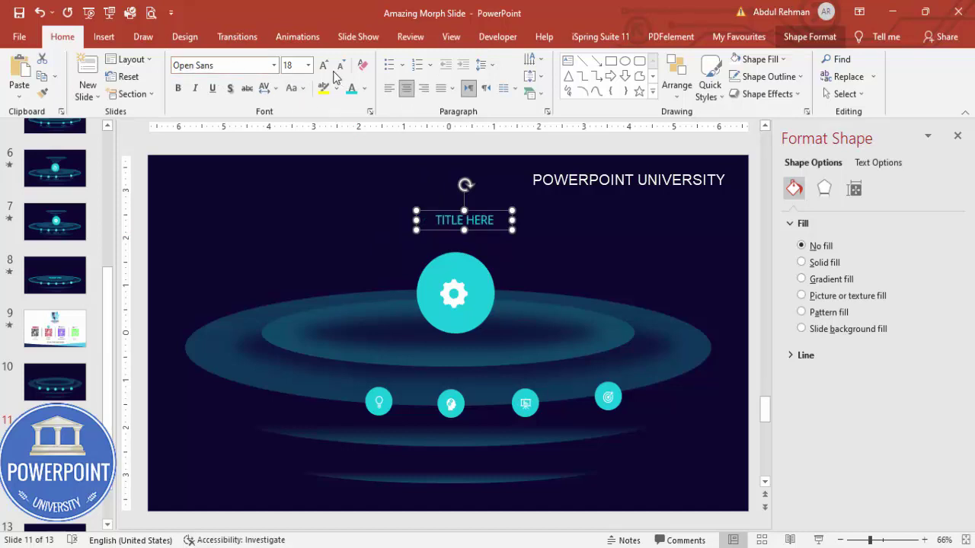
{"action": "left_click", "coordinate": [239, 66]}
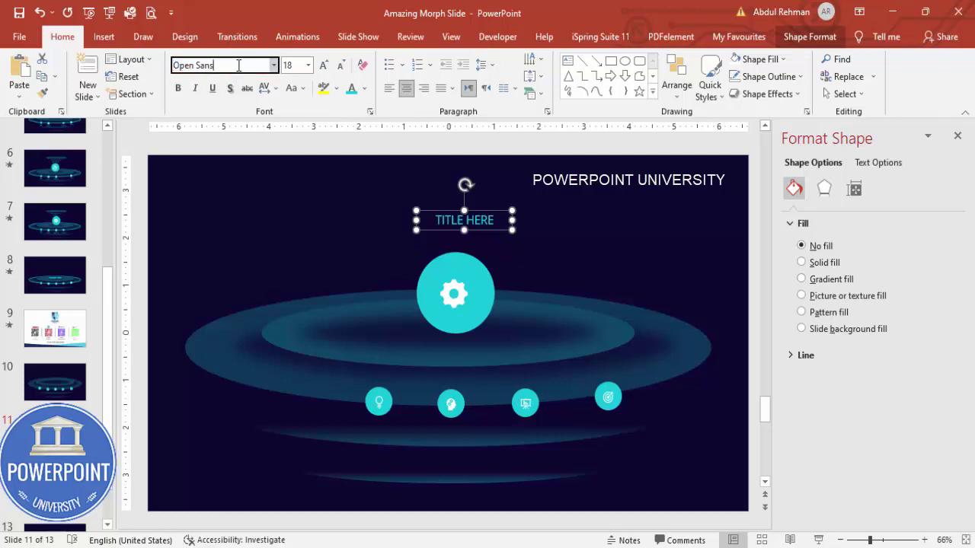
{"action": "type", "text": "Semibold"}
{"action": "key", "text": "Return"}
{"action": "left_click_drag", "start_coordinate": [483, 211], "coordinate": [478, 231]}
{"action": "left_click", "coordinate": [391, 141]}
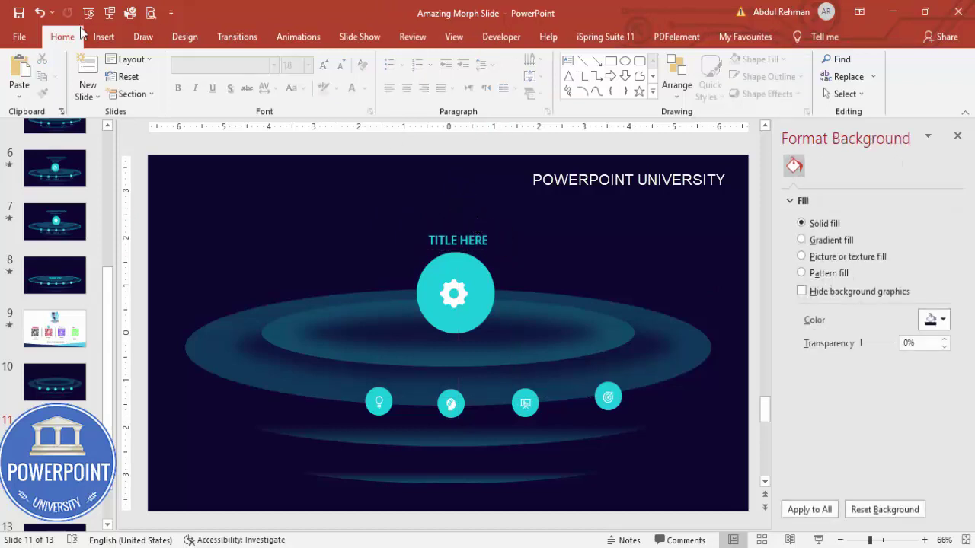
{"action": "left_click", "coordinate": [104, 36]}
{"action": "left_click", "coordinate": [649, 76]}
Step: Draw a wide text box above the title and paste the Lorem ipsum paragraph into it
{"action": "left_click_drag", "start_coordinate": [329, 172], "coordinate": [607, 224]}
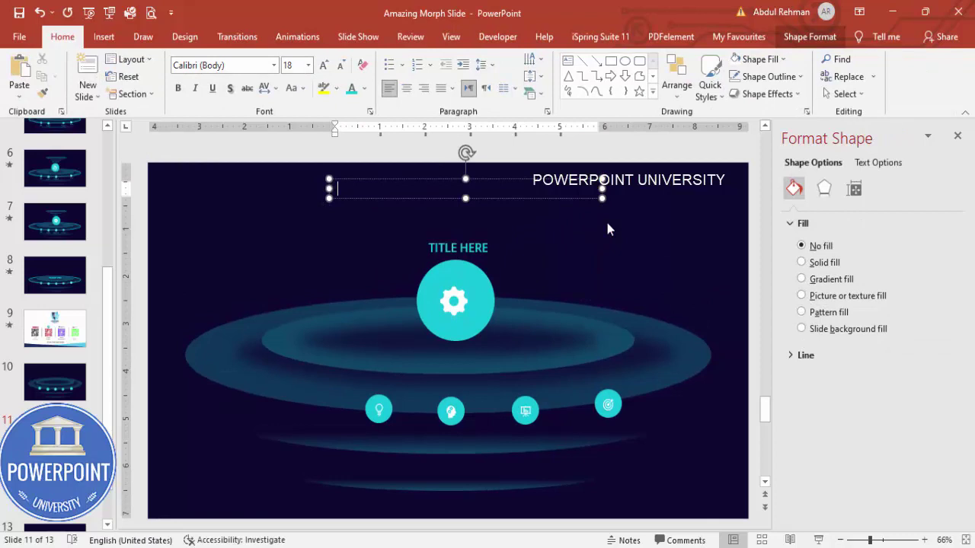
{"action": "type", "text": "GO"}
{"action": "key", "text": "ctrl+v"}
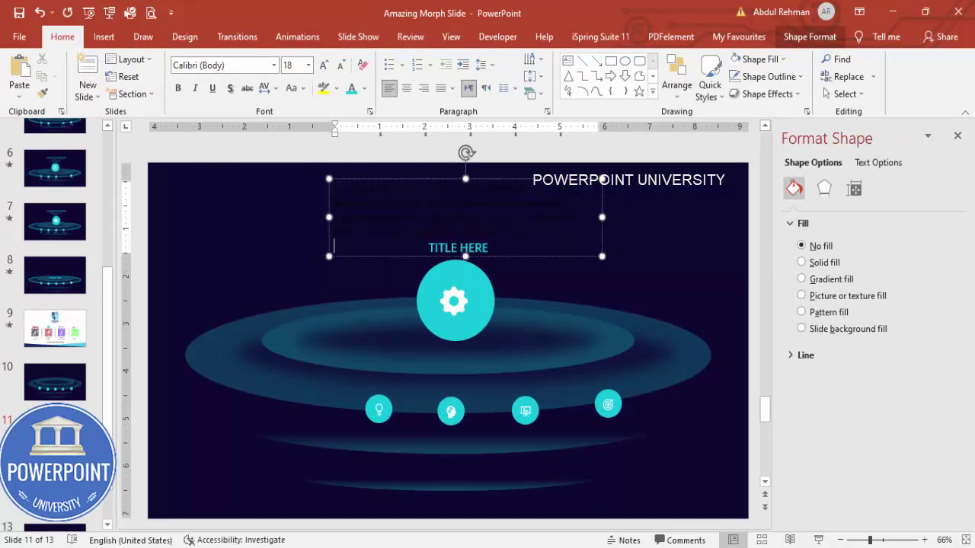
{"action": "key", "text": "Escape"}
Step: Make the paragraph cyan, 12 pt and centred, then narrow the box and centre it over the gear
{"action": "left_click", "coordinate": [351, 88]}
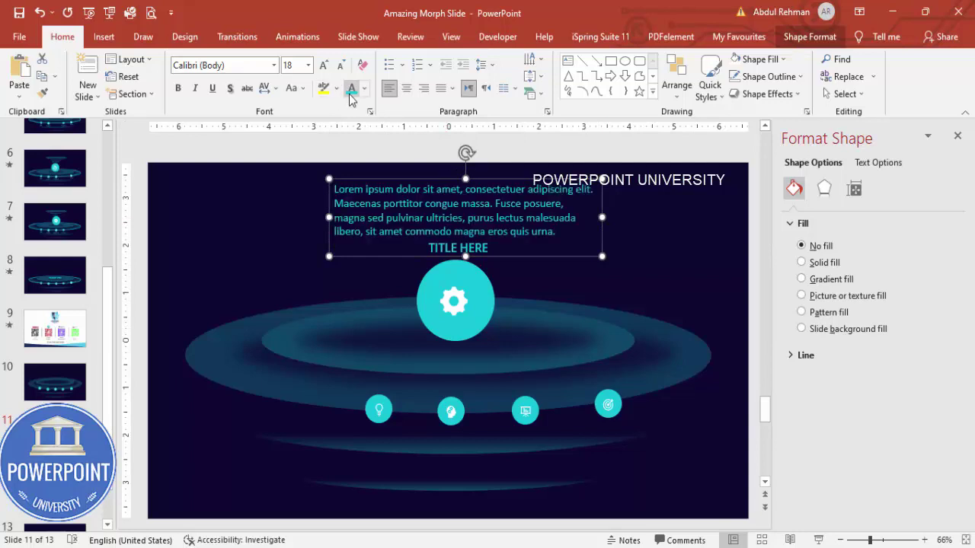
{"action": "left_click", "coordinate": [340, 65]}
{"action": "left_click", "coordinate": [341, 65]}
{"action": "left_click", "coordinate": [341, 65]}
{"action": "left_click", "coordinate": [406, 88]}
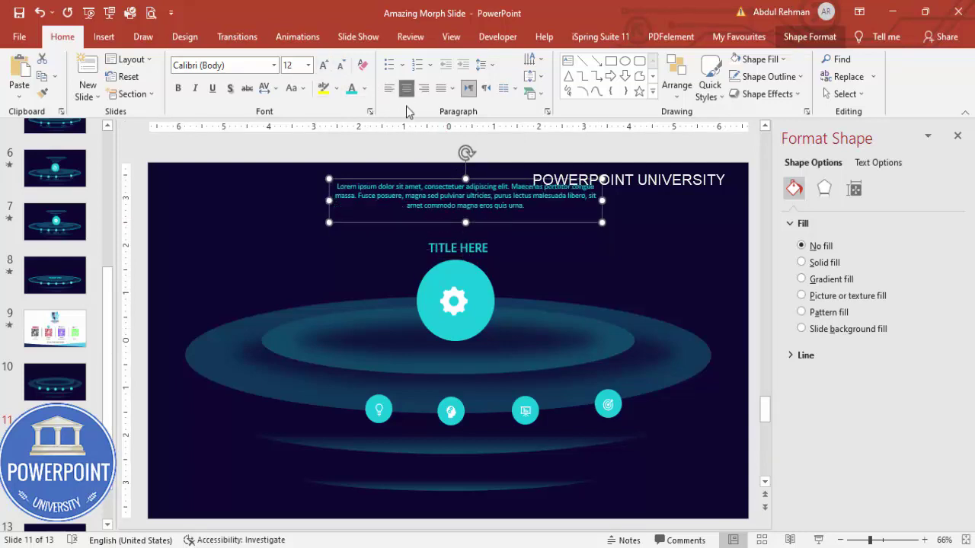
{"action": "left_click_drag", "start_coordinate": [329, 201], "coordinate": [385, 202]}
{"action": "left_click_drag", "start_coordinate": [542, 180], "coordinate": [509, 179]}
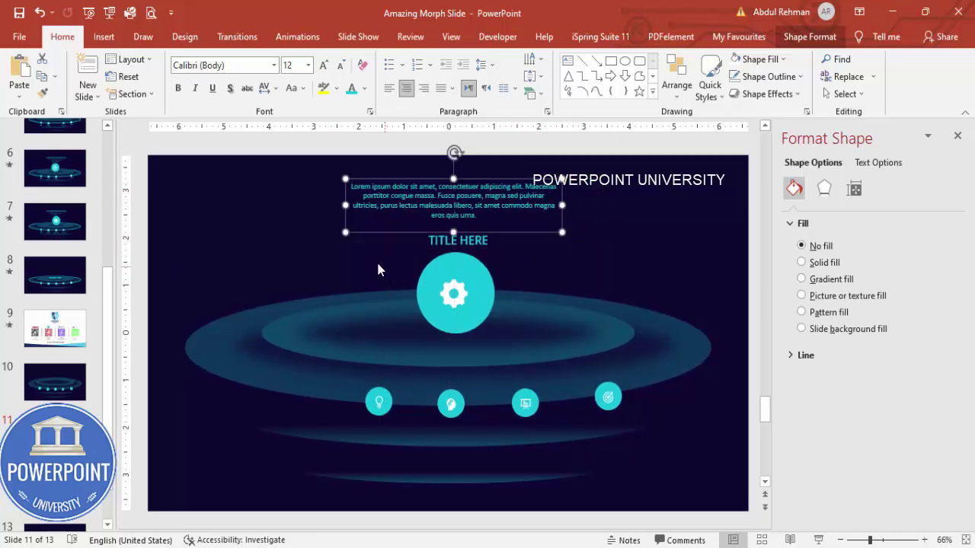
{"action": "key", "text": "Escape"}
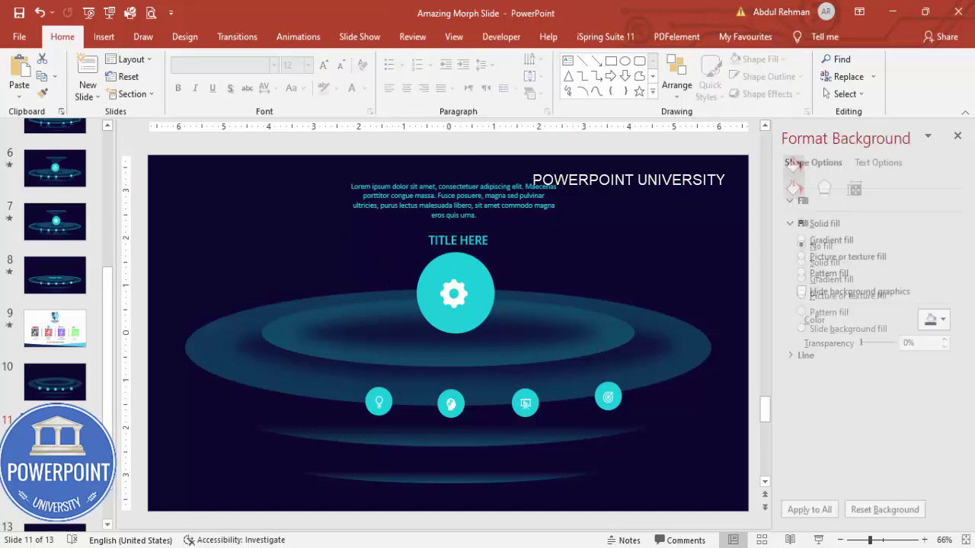